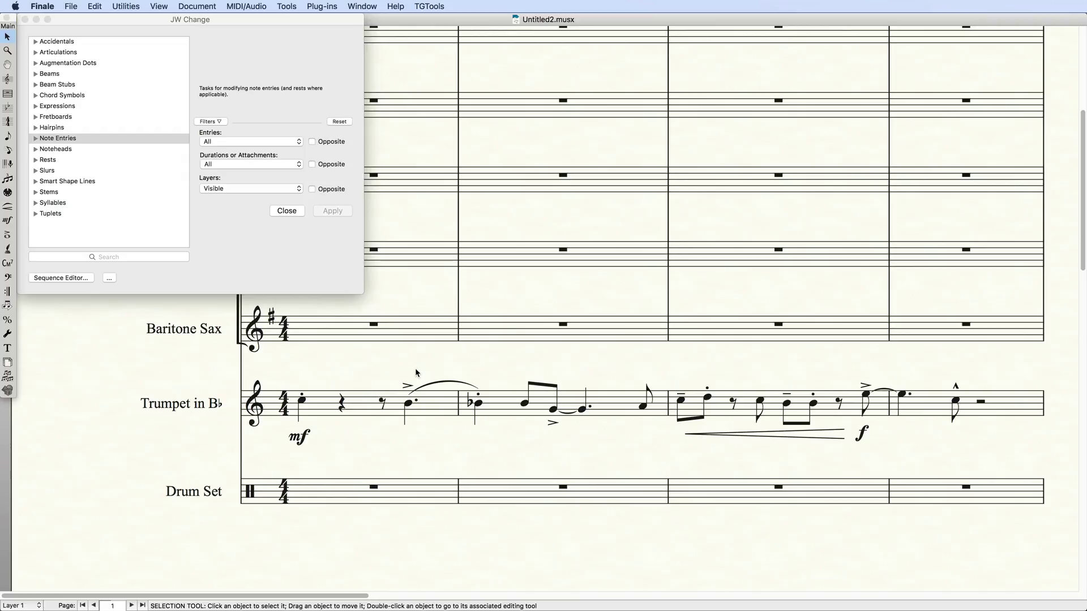
Copy Trumpet measures 1–4 into the Drum Set staff and select all four Drum Set measures.
{"action": "left_click", "coordinate": [378, 414]}
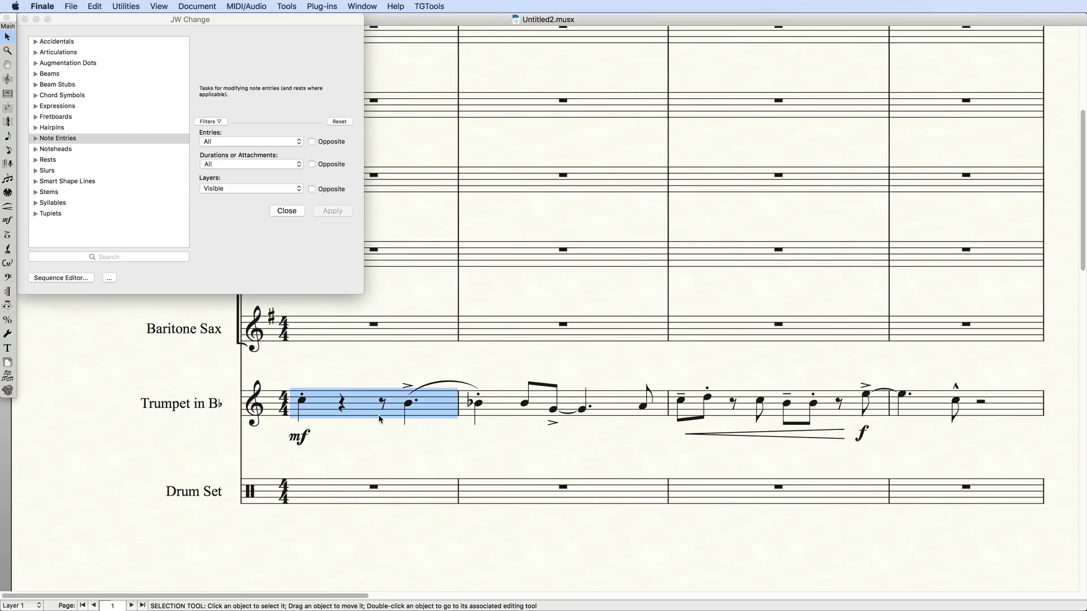
{"action": "left_click", "coordinate": [918, 415], "text": "shift"}
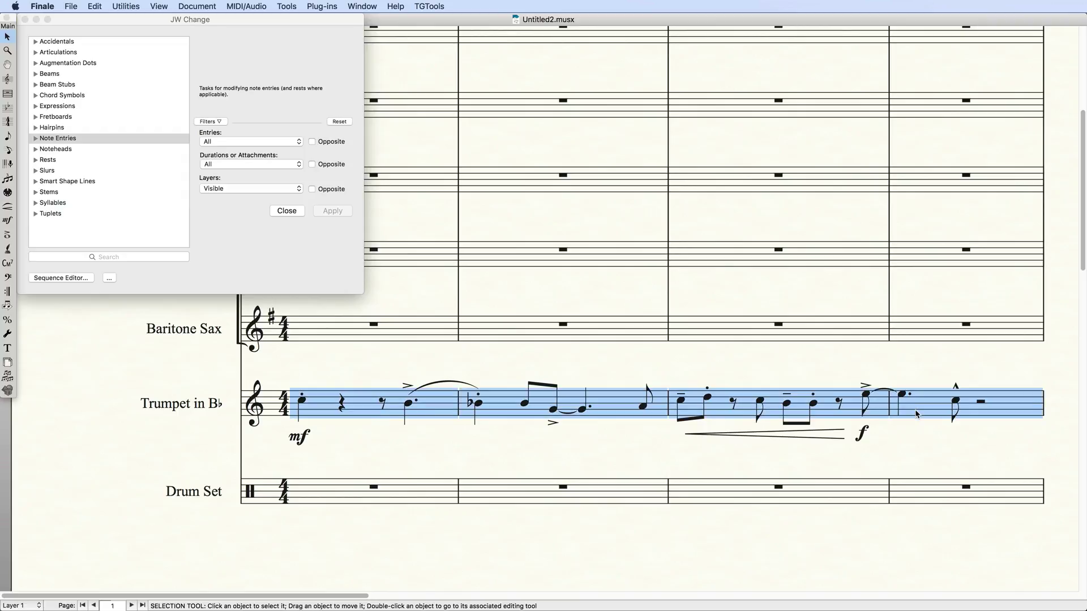
{"action": "left_click", "coordinate": [362, 493], "text": "alt"}
{"action": "left_click", "coordinate": [362, 494]}
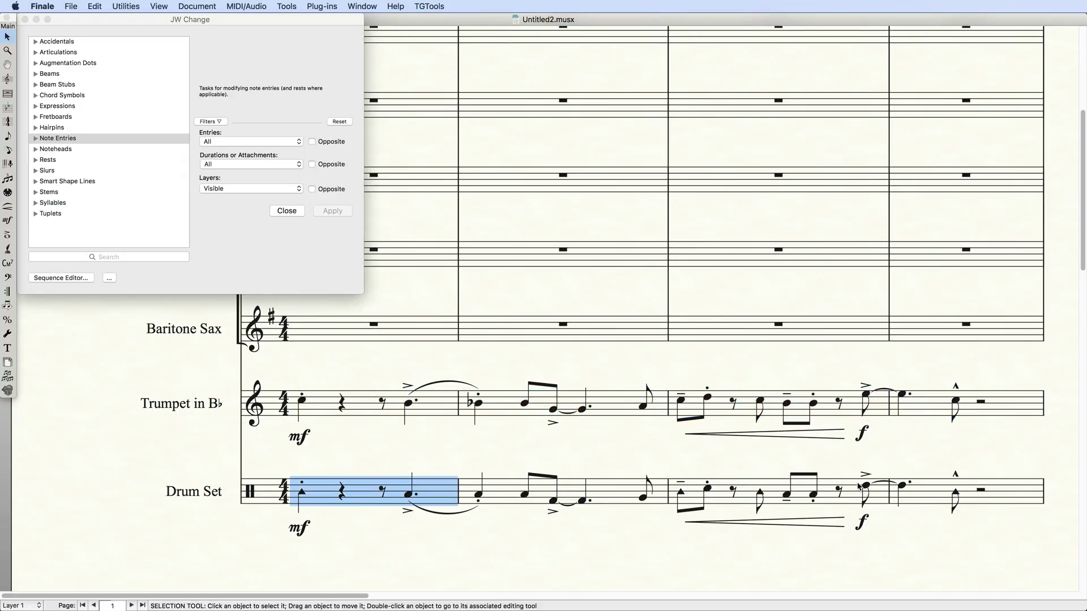
{"action": "left_click", "coordinate": [920, 496], "text": "shift"}
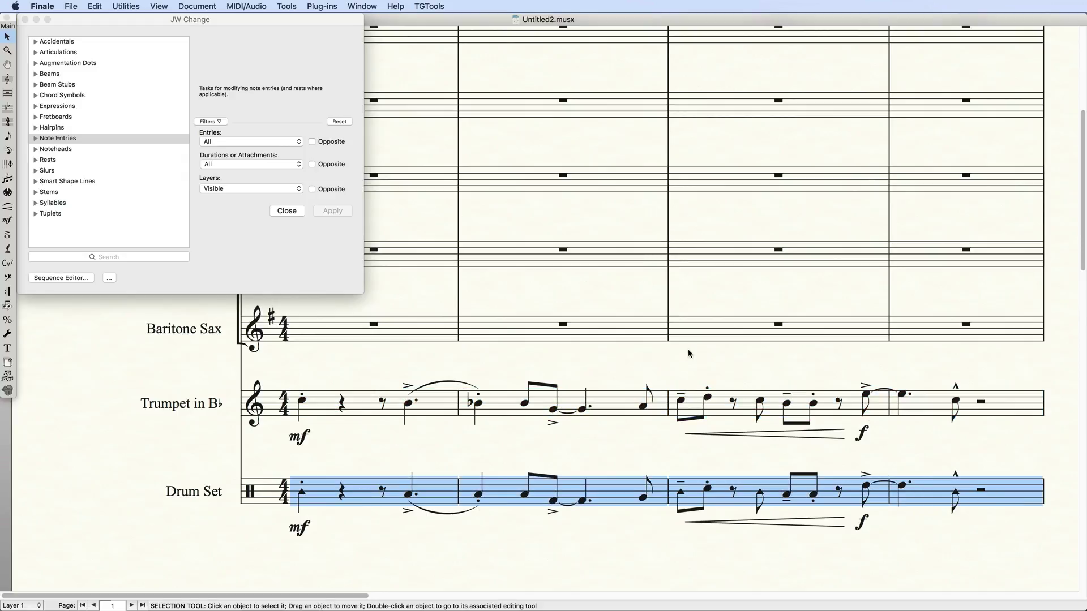
{"action": "left_click", "coordinate": [294, 56]}
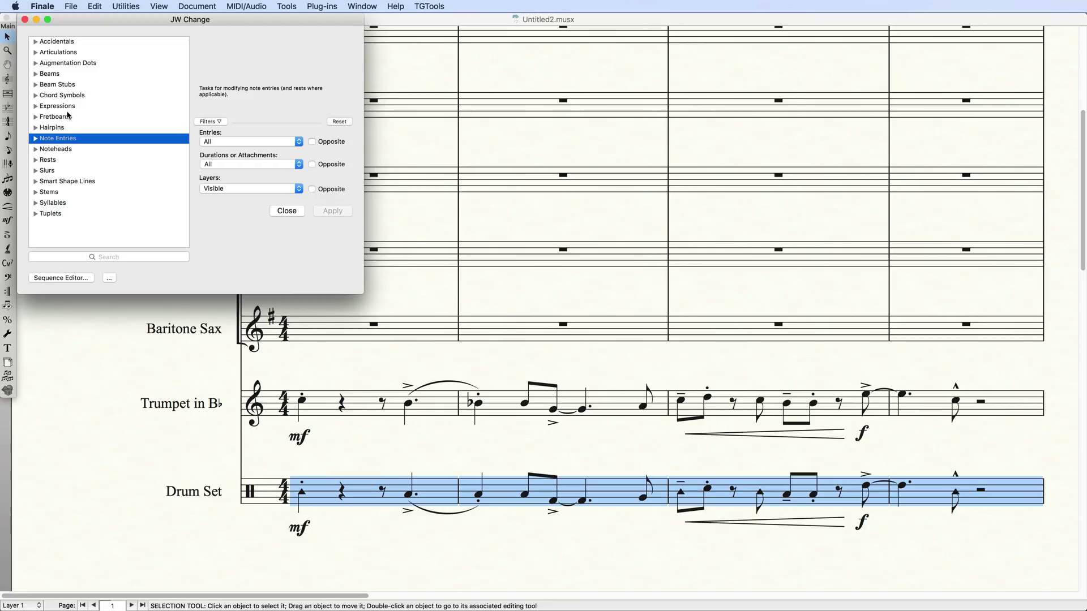
Resize the selected Drum Set note entries to 75% with JW Change.
{"action": "left_click", "coordinate": [35, 139]}
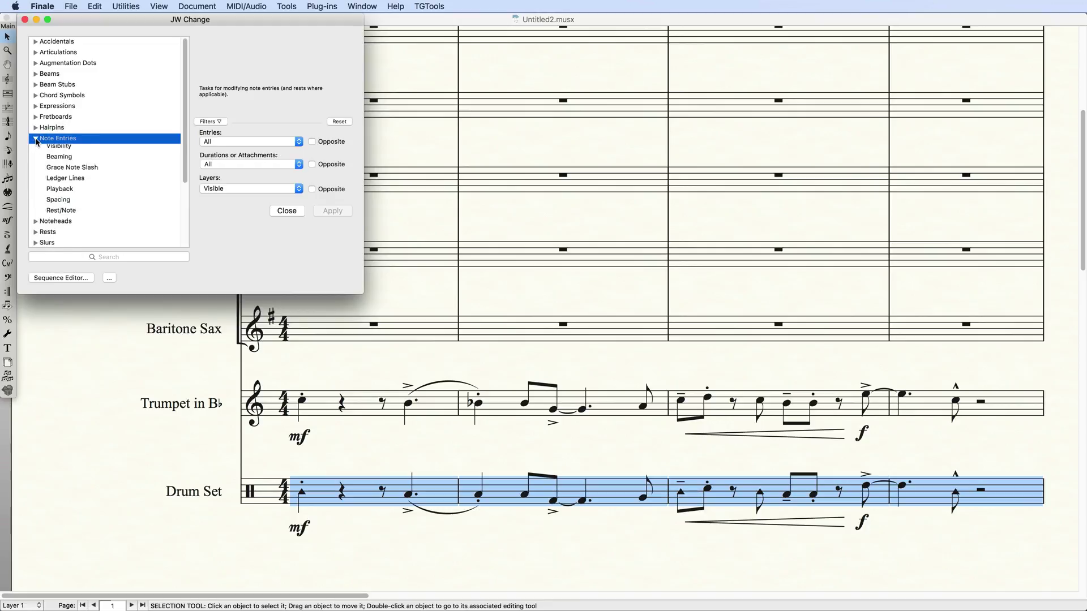
{"action": "left_click", "coordinate": [57, 149]}
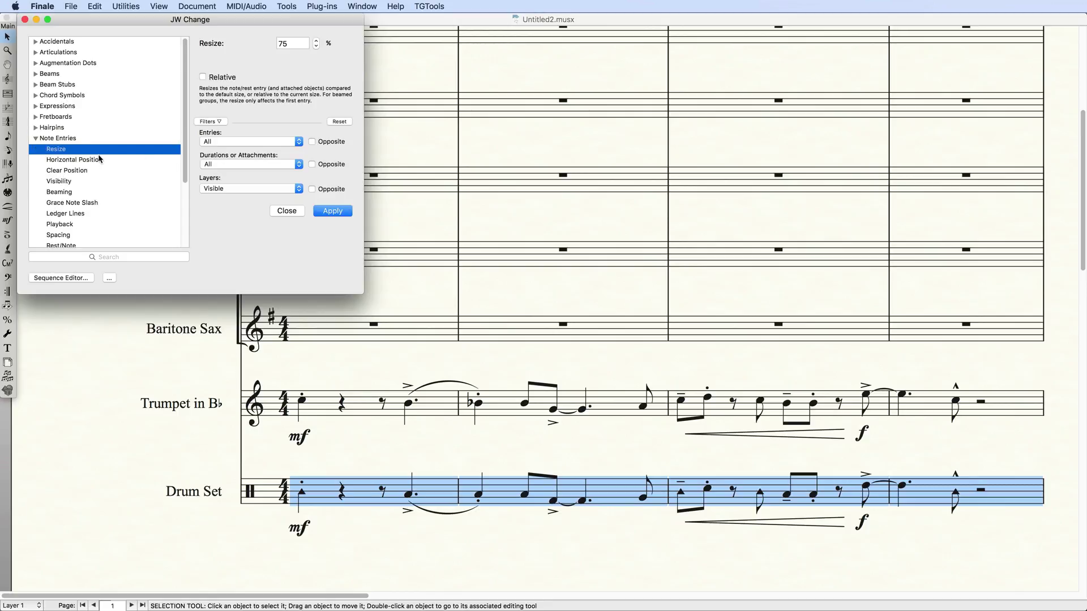
{"action": "left_click", "coordinate": [331, 211]}
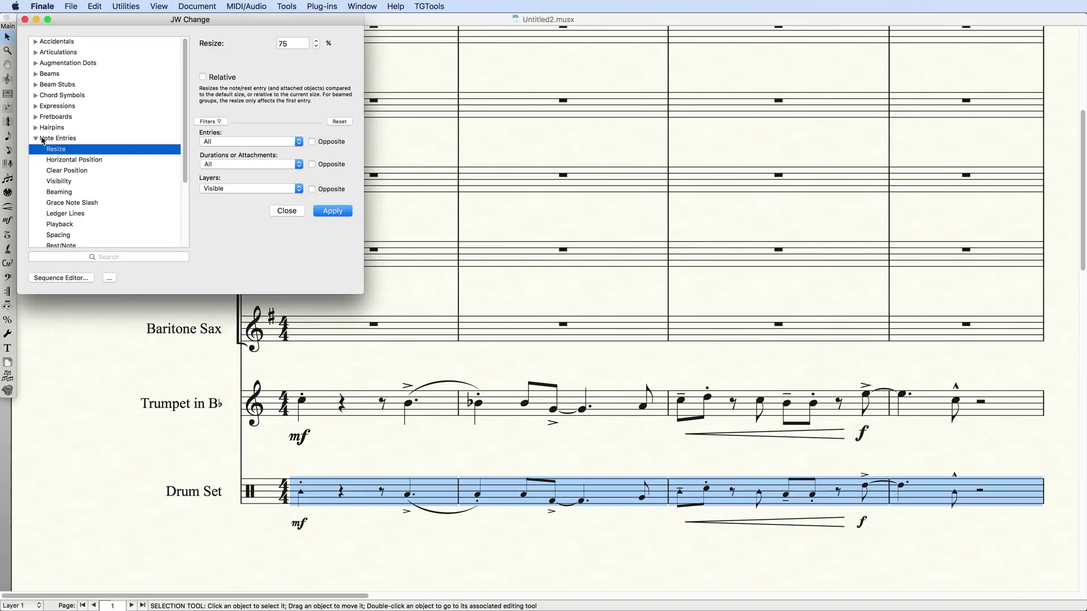
Set all Drum Set noteheads to the single pitch G5.
{"action": "left_click", "coordinate": [37, 139]}
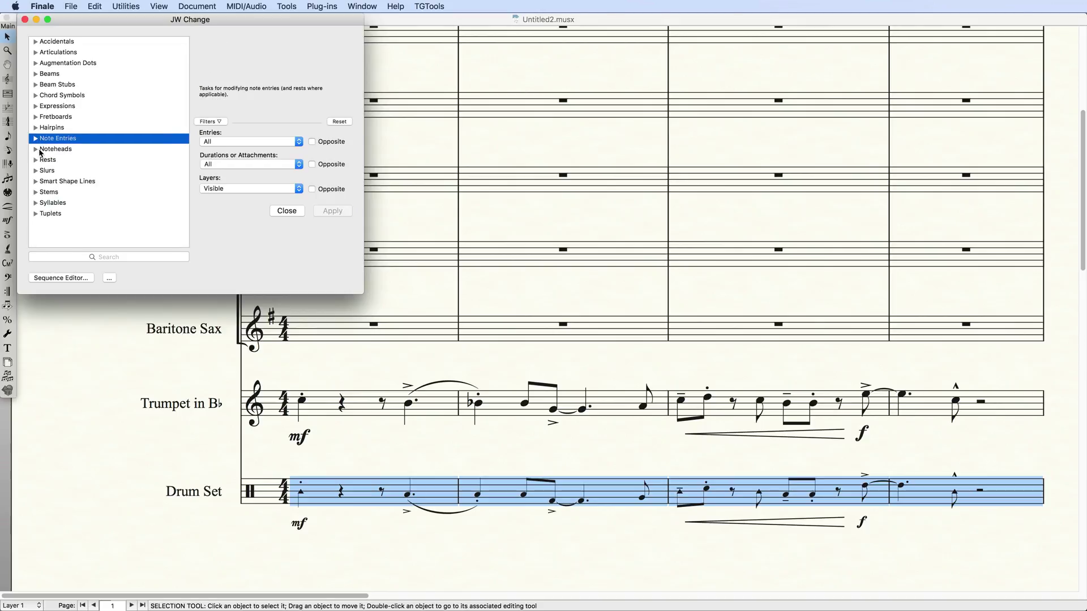
{"action": "left_click", "coordinate": [36, 150]}
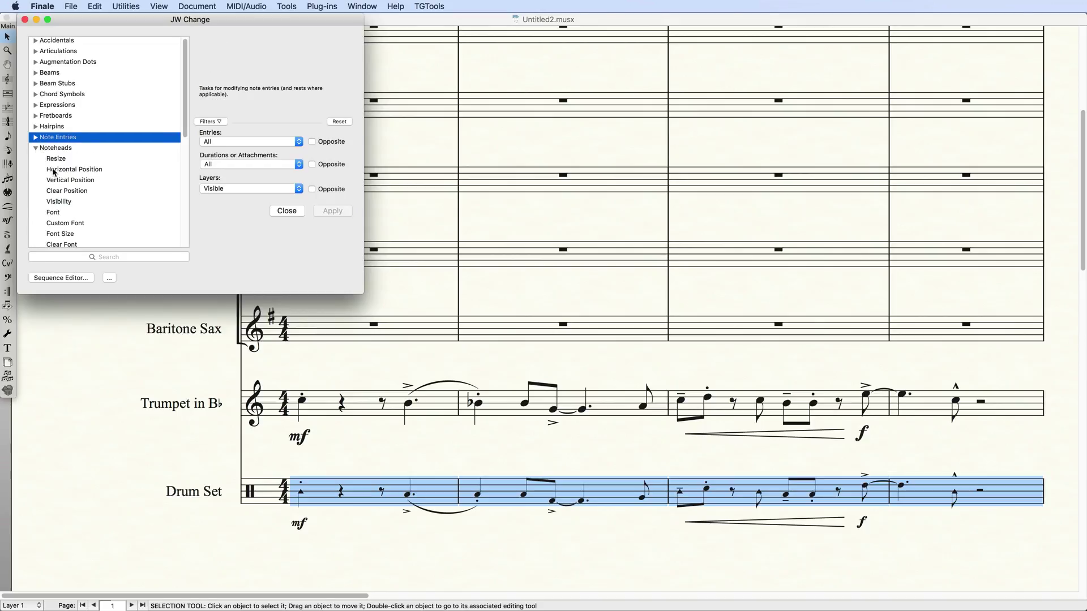
{"action": "scroll", "coordinate": [54, 171], "scroll_direction": "down", "scroll_amount": 3}
{"action": "scroll", "coordinate": [55, 172], "scroll_direction": "down", "scroll_amount": 3}
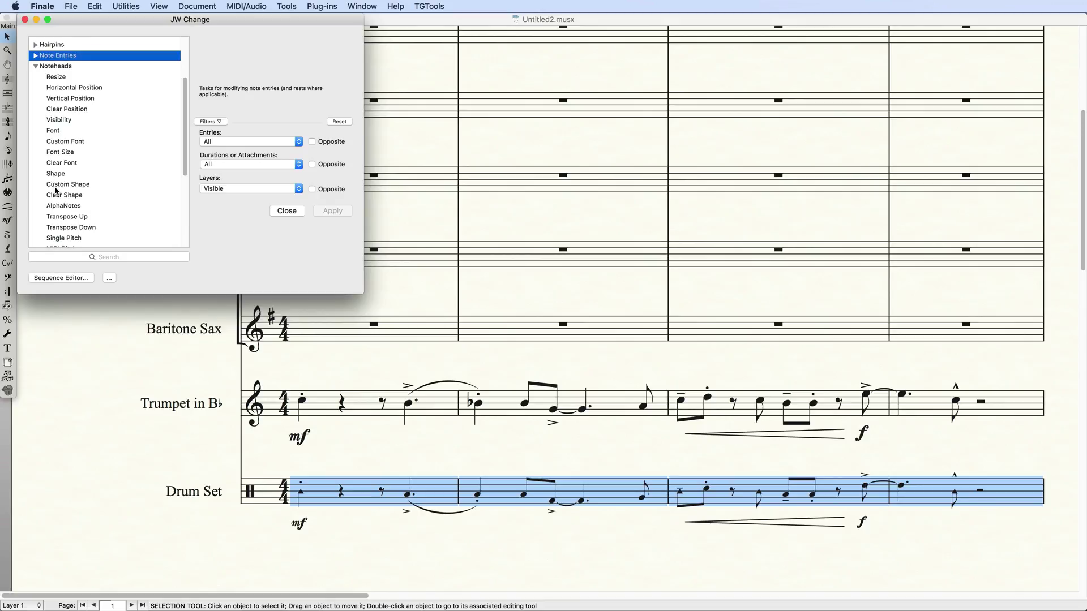
{"action": "left_click", "coordinate": [60, 237]}
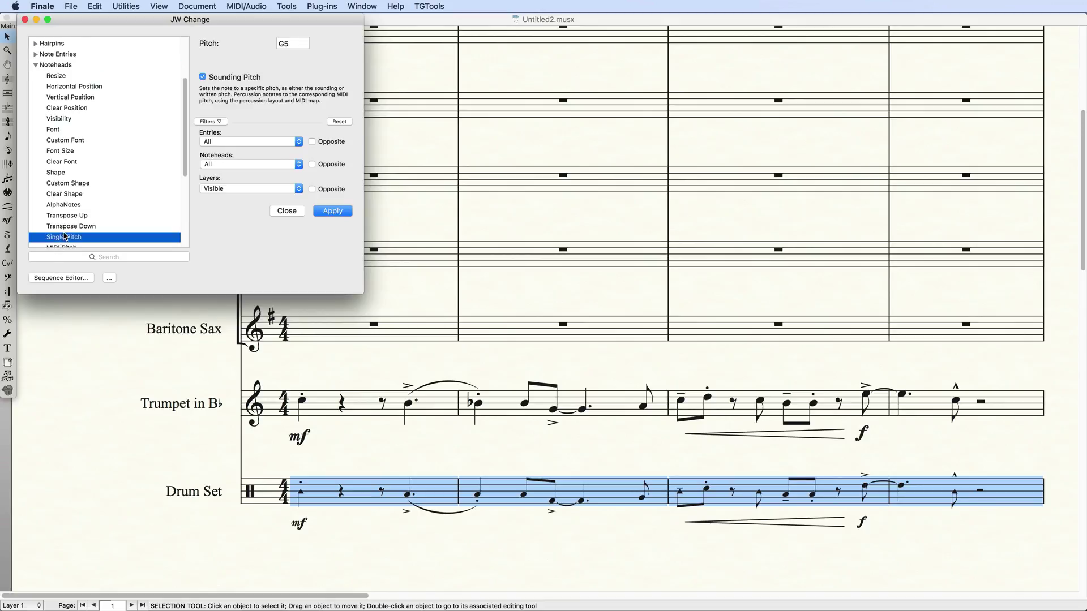
{"action": "left_click", "coordinate": [326, 210]}
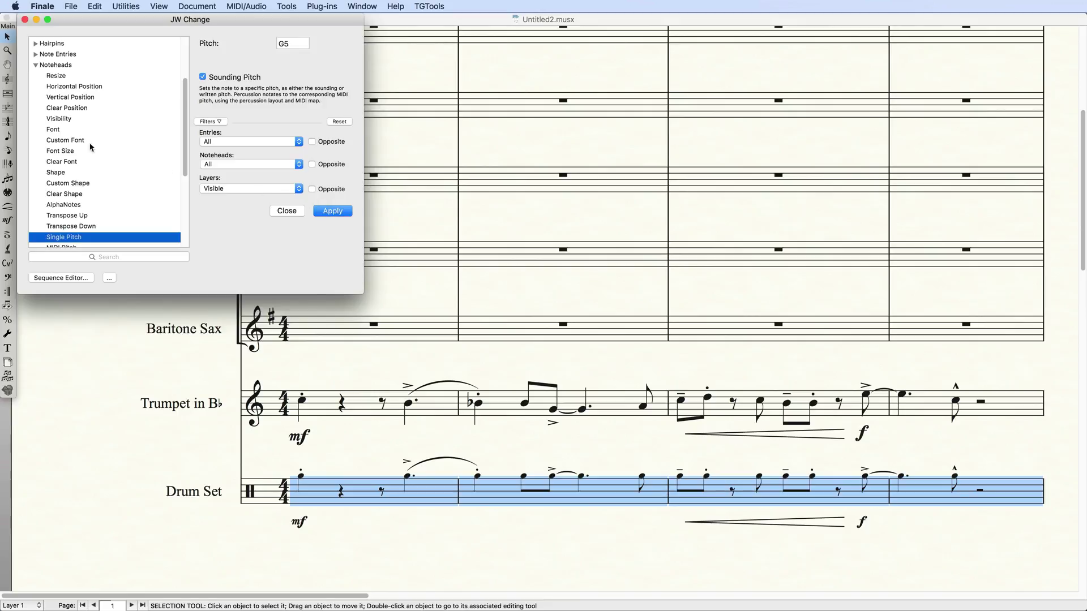
Set the Drum Set stem direction to Up.
{"action": "left_click", "coordinate": [36, 65]}
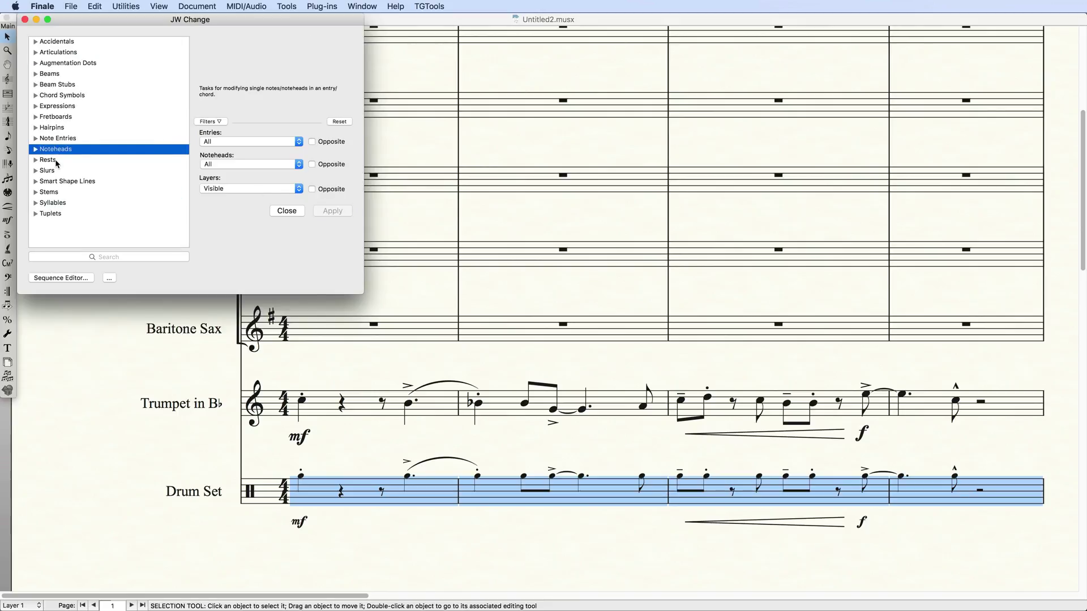
{"action": "left_click", "coordinate": [36, 193]}
{"action": "left_click", "coordinate": [68, 237]}
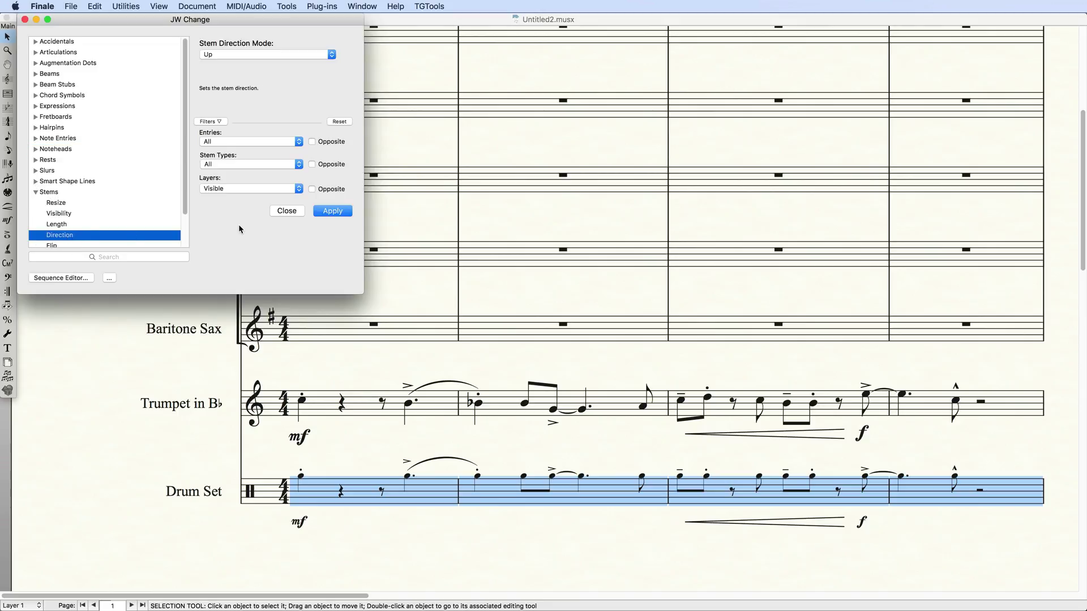
{"action": "left_click", "coordinate": [338, 213]}
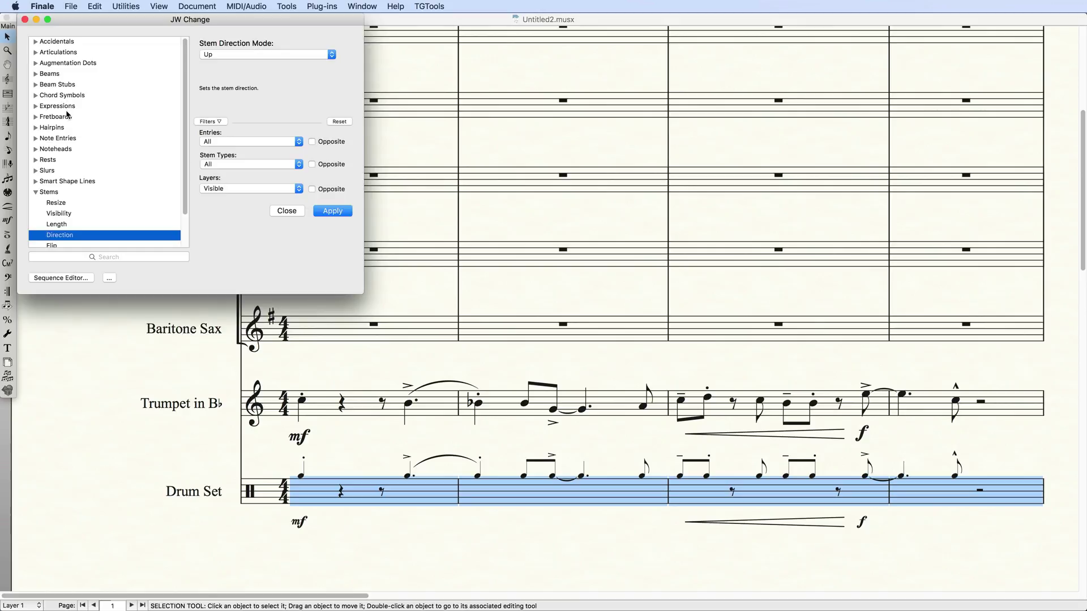
Raise the Drum Set rests to vertical level 6.
{"action": "left_click", "coordinate": [36, 192]}
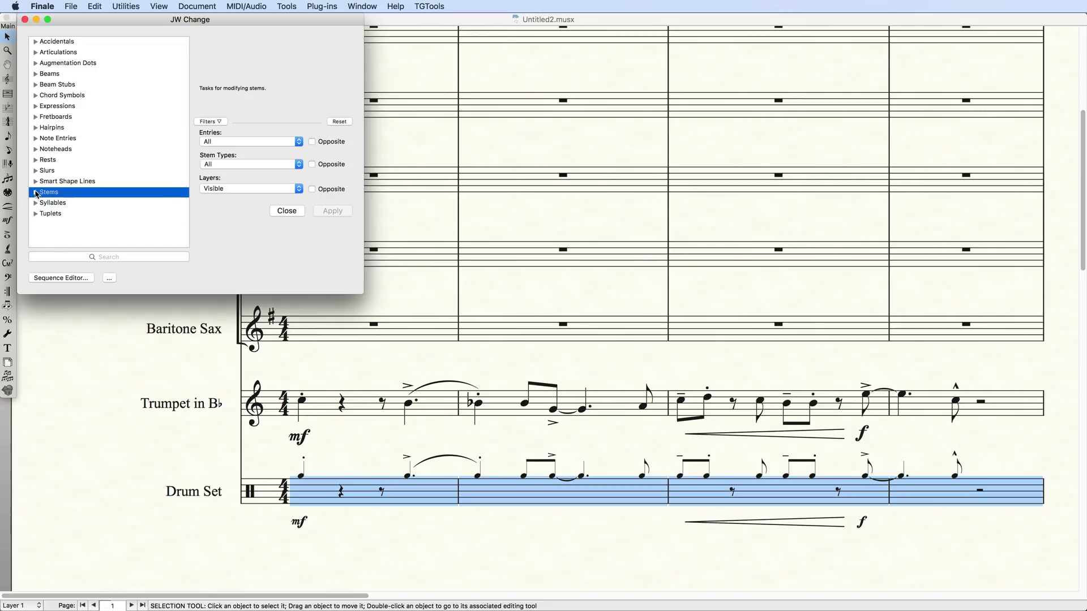
{"action": "left_click", "coordinate": [36, 160]}
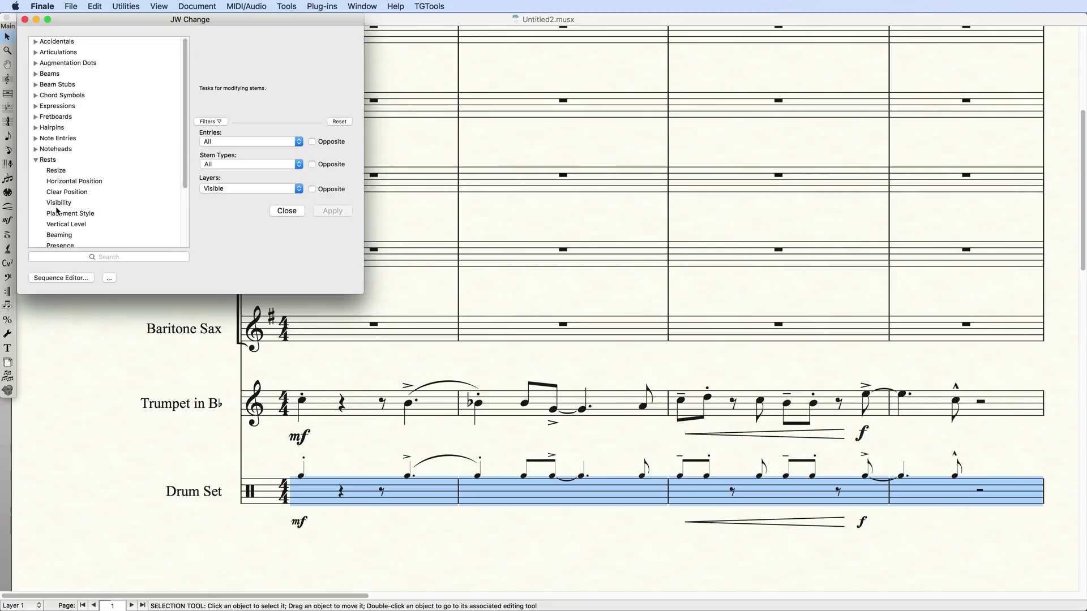
{"action": "left_click", "coordinate": [59, 224]}
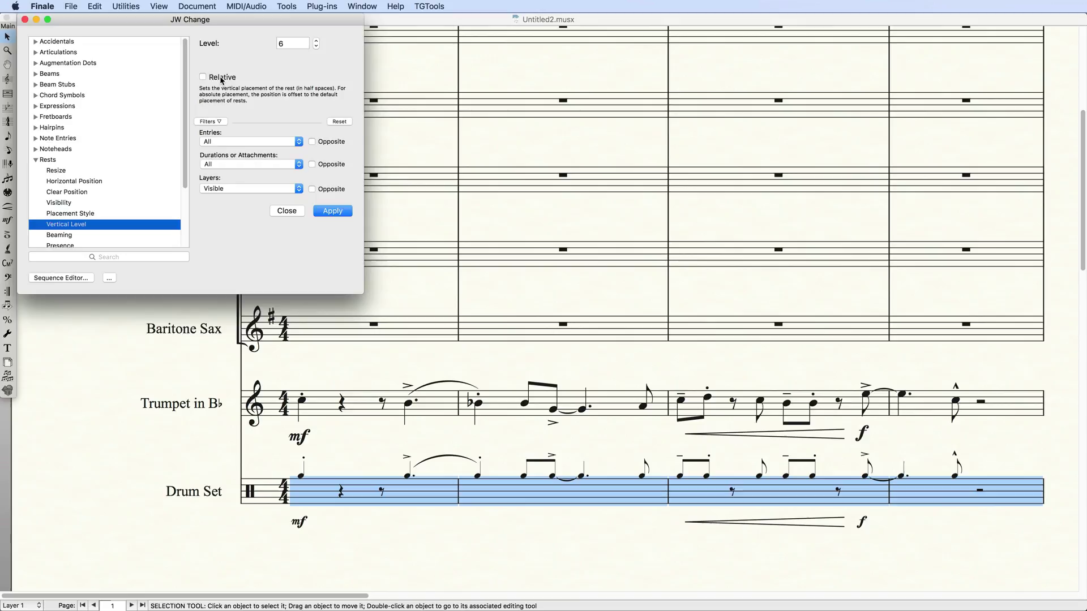
{"action": "left_click", "coordinate": [341, 211]}
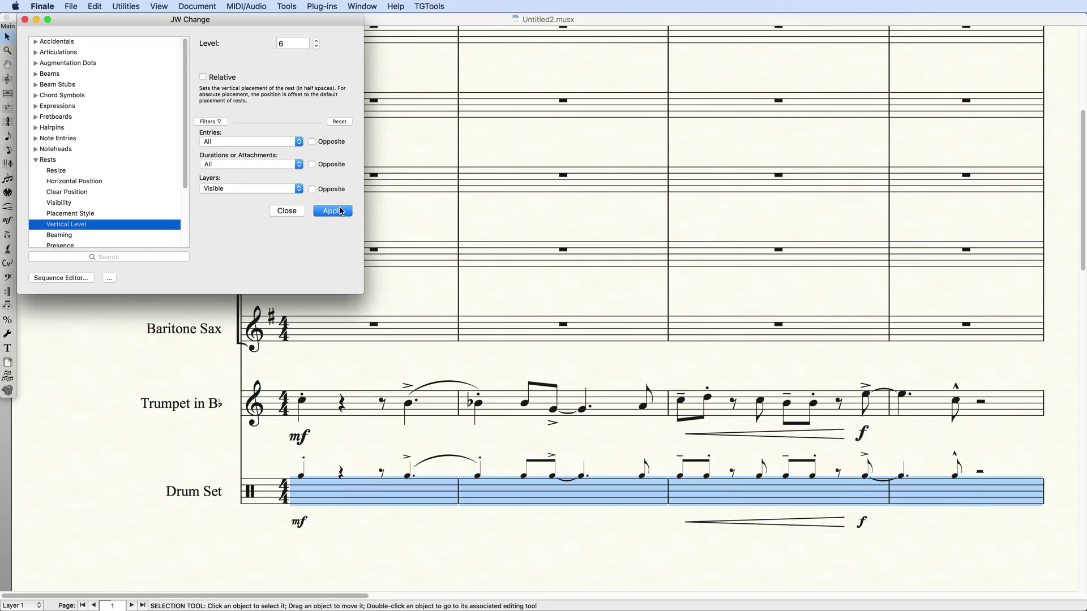
Hide the Drum Set slurs with the Slurs visibility task.
{"action": "left_click", "coordinate": [37, 163]}
{"action": "left_click", "coordinate": [37, 162]}
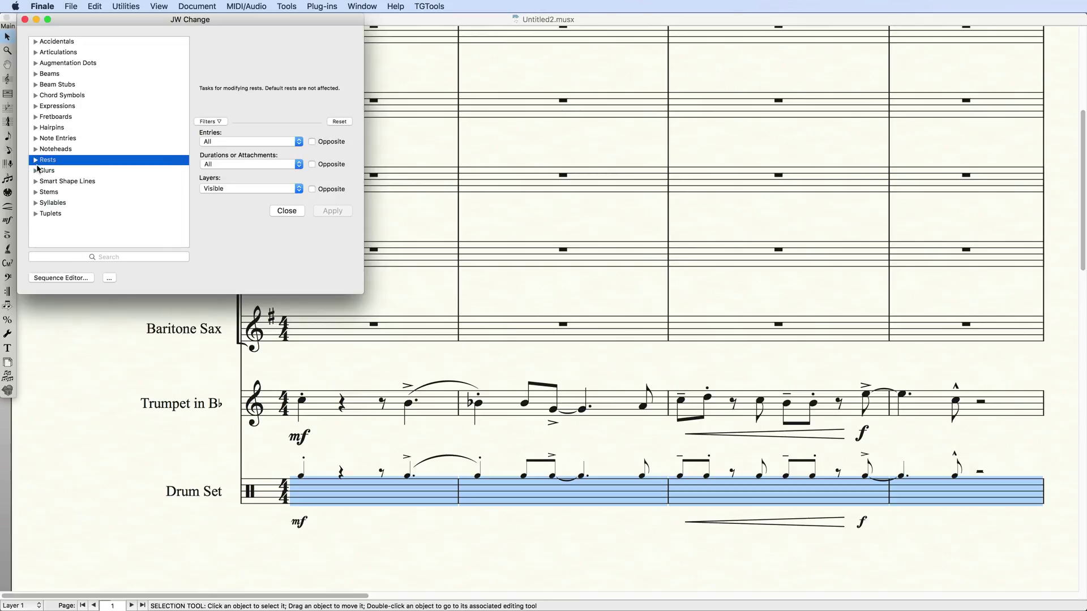
{"action": "left_click", "coordinate": [36, 171]}
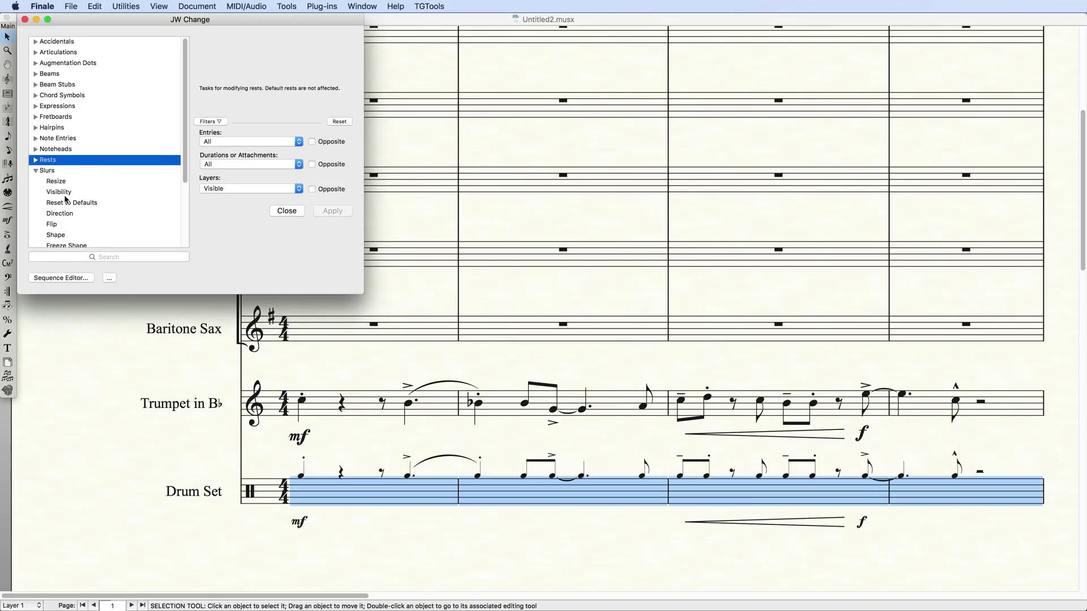
{"action": "left_click", "coordinate": [62, 193]}
{"action": "left_click", "coordinate": [328, 212]}
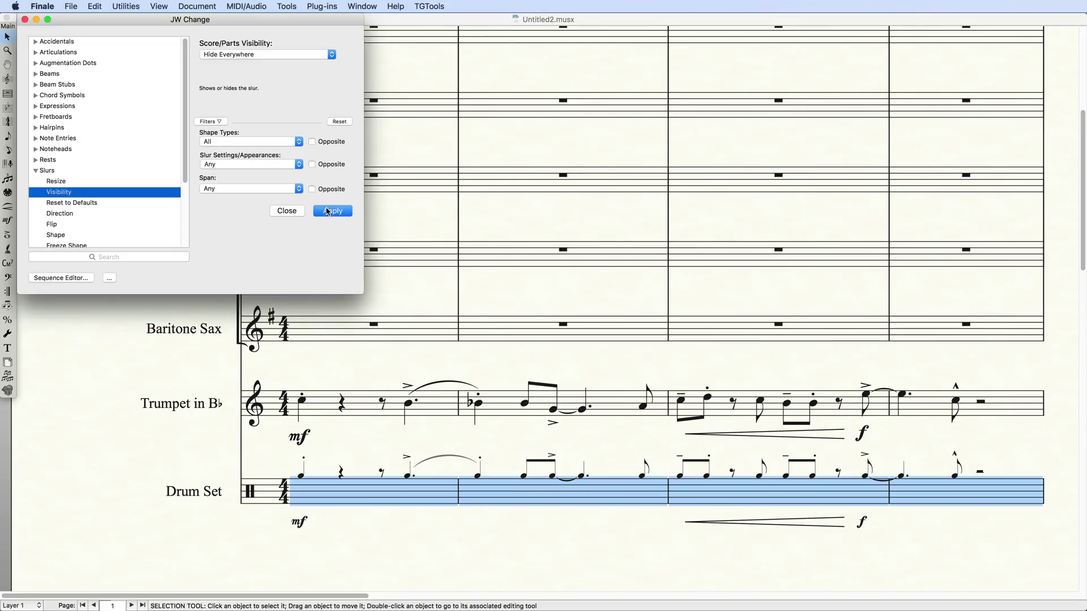
Hide the Drum Set hairpin with the Hairpins visibility task.
{"action": "left_click", "coordinate": [35, 171]}
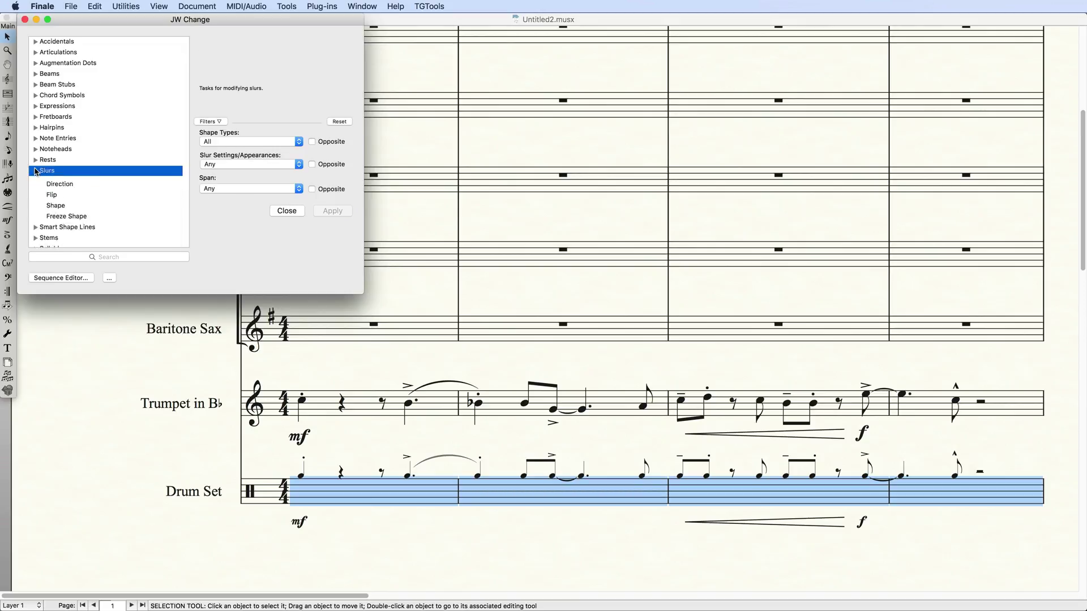
{"action": "left_click", "coordinate": [35, 128]}
{"action": "left_click", "coordinate": [65, 203]}
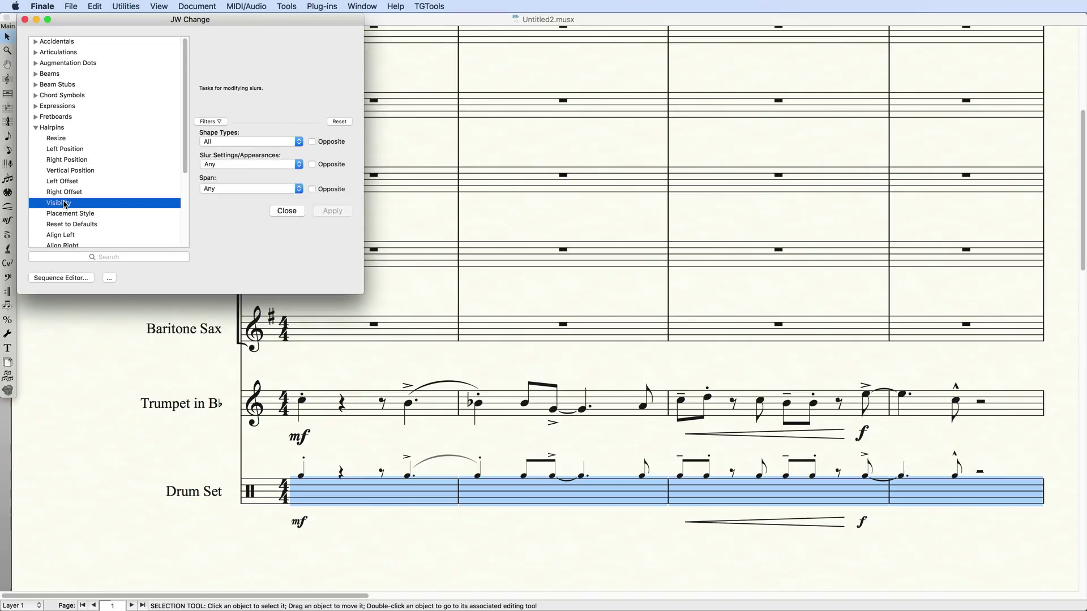
{"action": "left_click", "coordinate": [331, 212]}
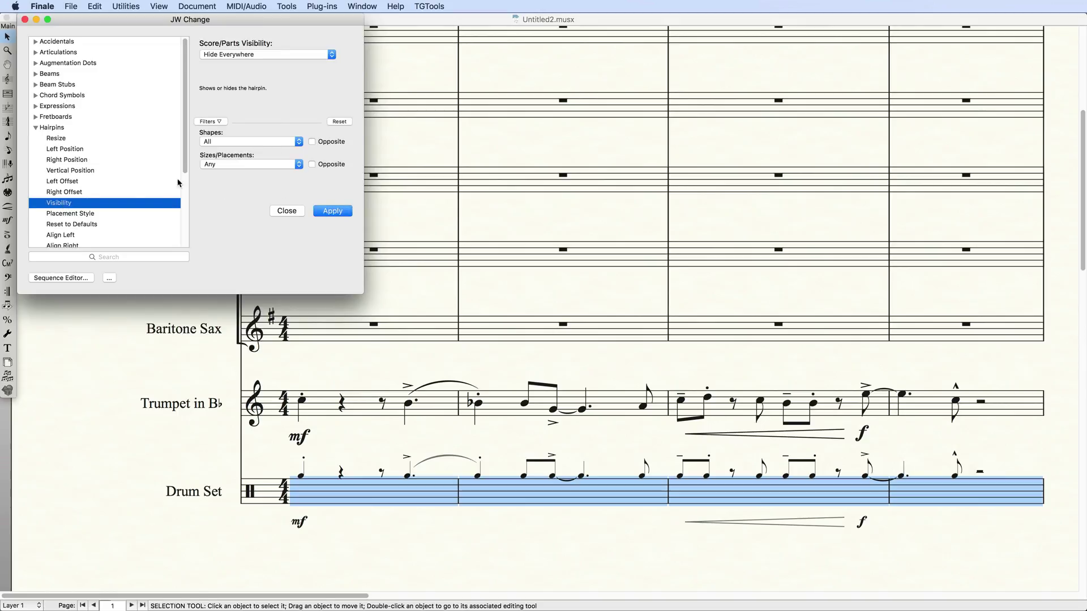
Hide the Drum Set mf and f expressions.
{"action": "left_click", "coordinate": [36, 128]}
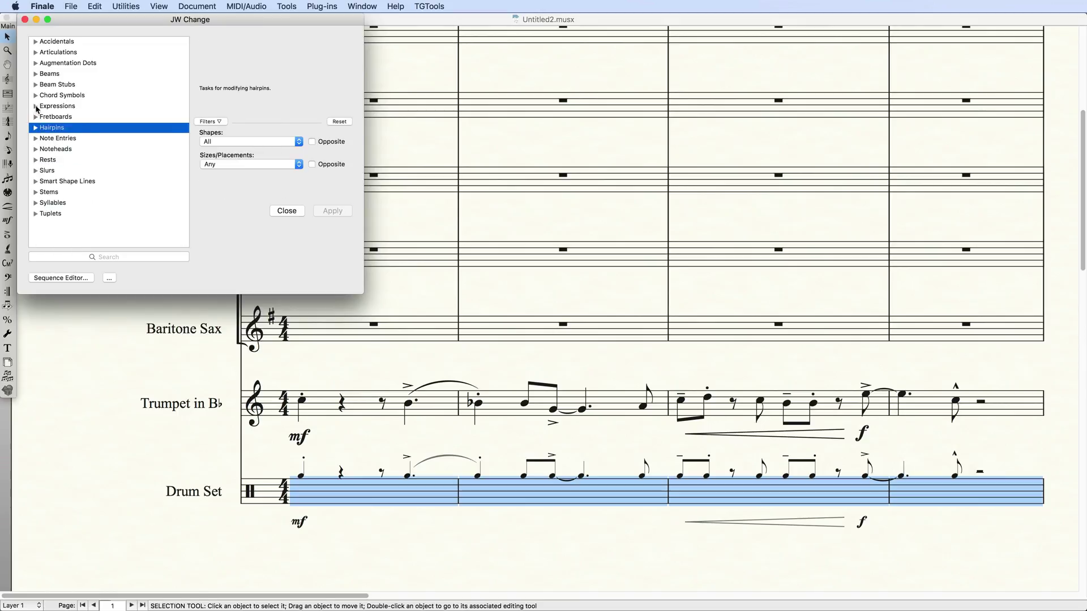
{"action": "left_click", "coordinate": [36, 106]}
{"action": "left_click", "coordinate": [64, 170]}
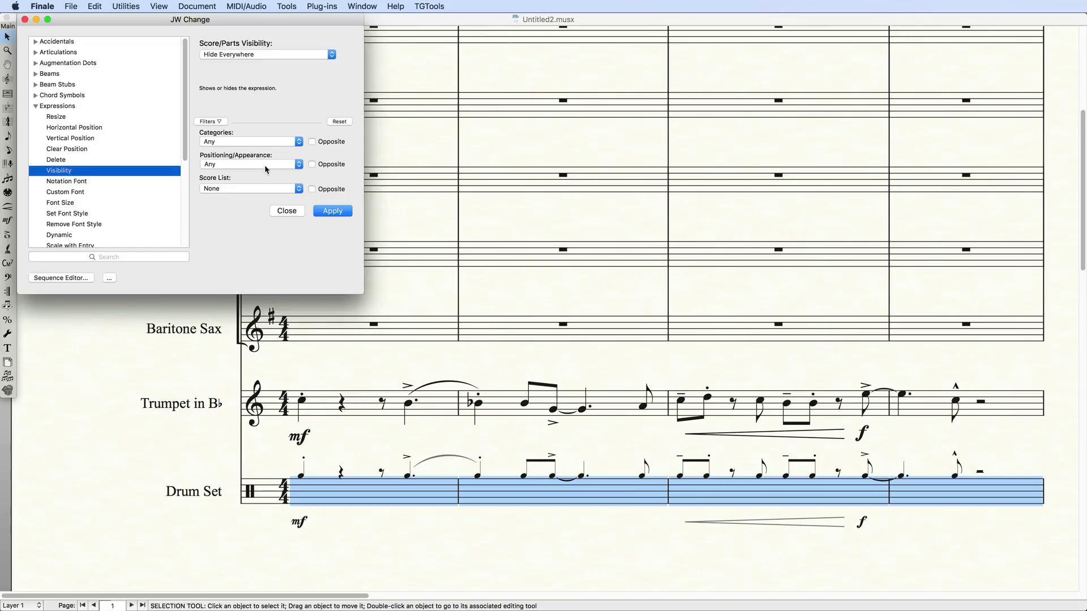
{"action": "left_click", "coordinate": [331, 211]}
Mute the Drum Set notes on playback with Note Entries > Playback.
{"action": "left_click", "coordinate": [36, 107]}
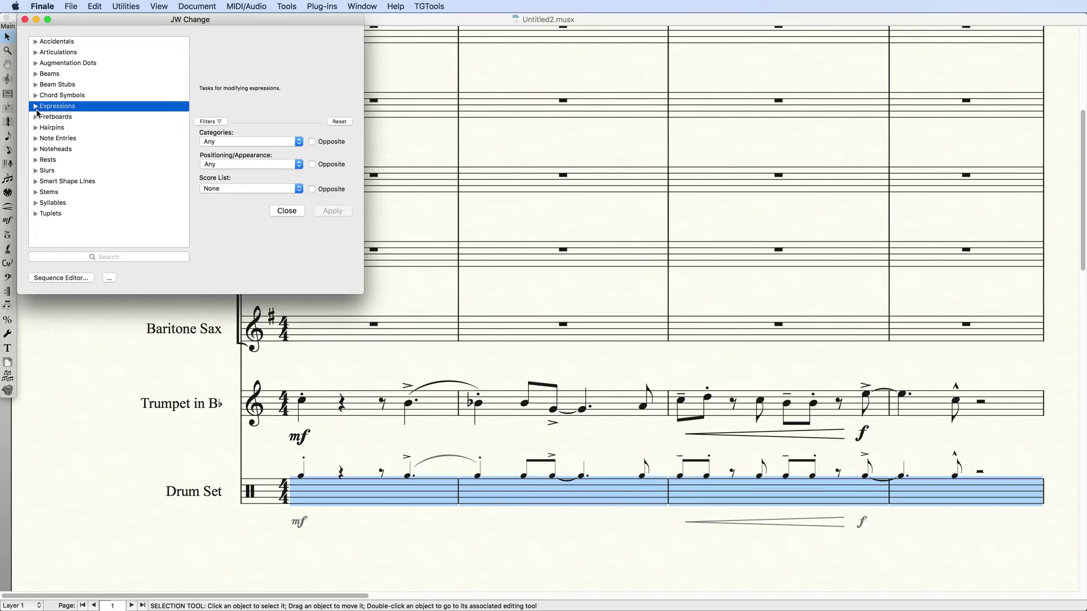
{"action": "left_click", "coordinate": [36, 138]}
{"action": "left_click", "coordinate": [64, 224]}
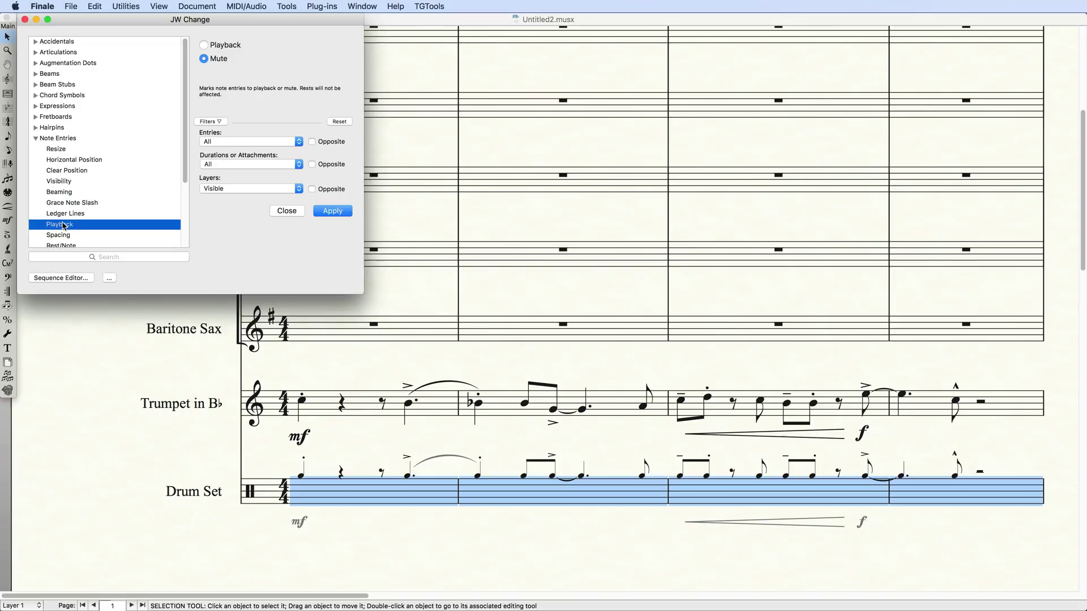
{"action": "left_click", "coordinate": [334, 211]}
In the Sequence Editor, add a group 'Custom Sequences' with description 'Description'.
{"action": "left_click", "coordinate": [77, 278]}
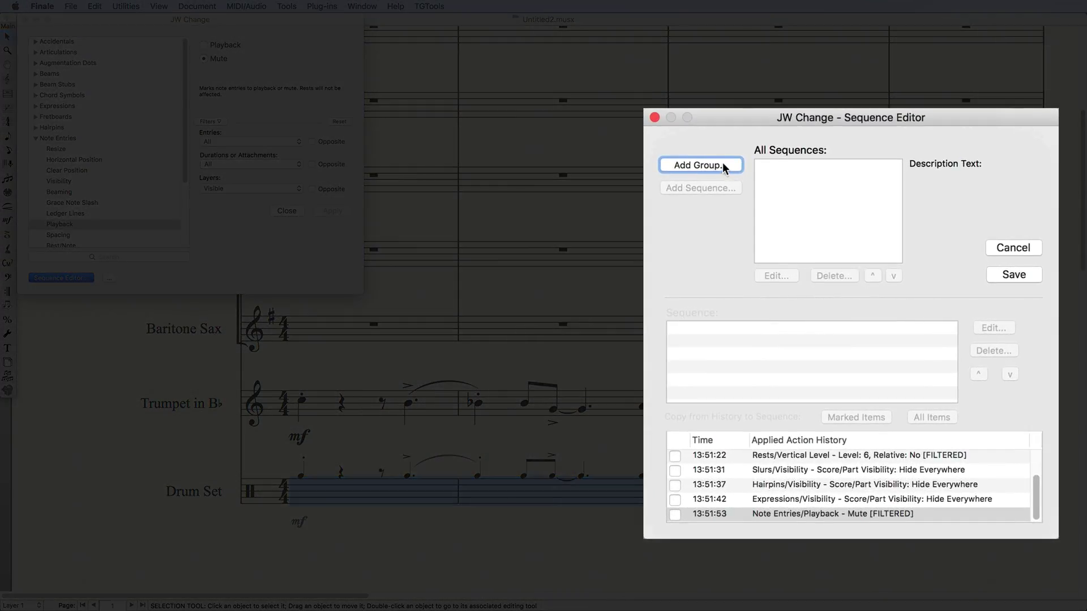
{"action": "left_click", "coordinate": [717, 182]}
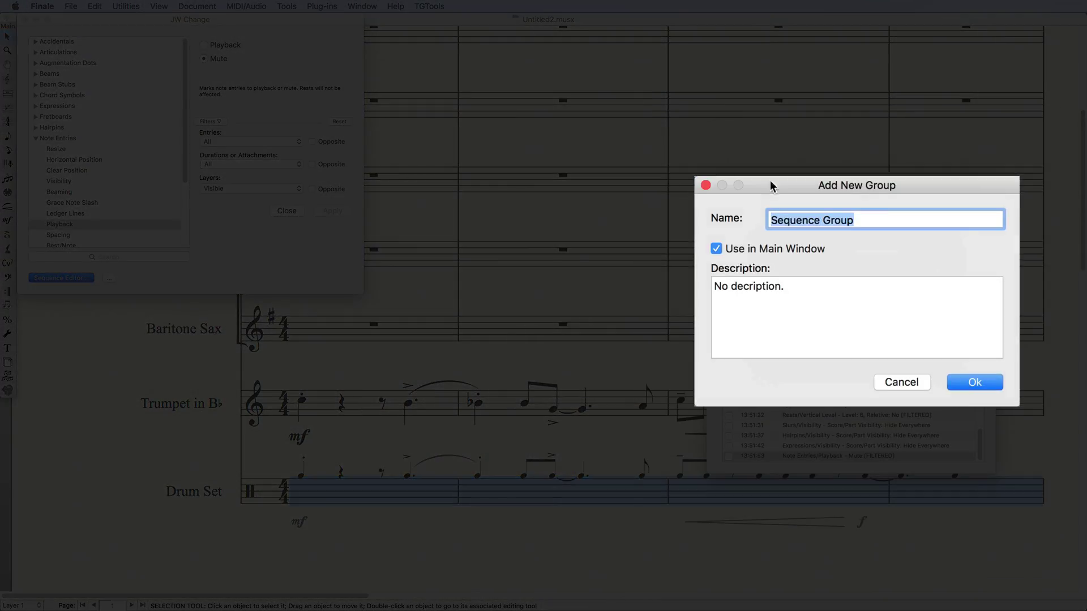
{"action": "key", "text": "Left"}
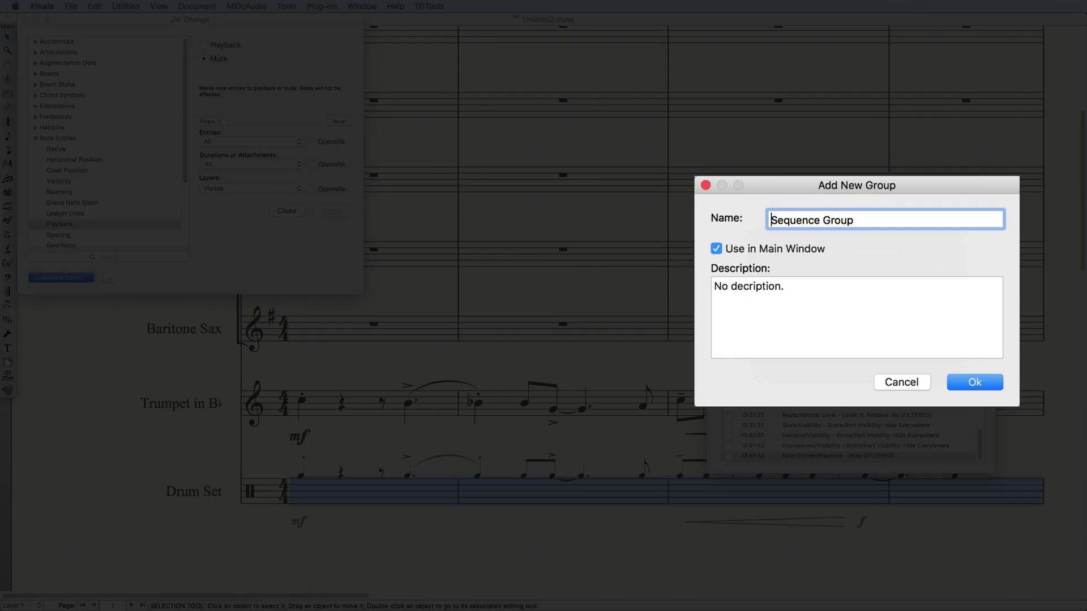
{"action": "type", "text": "Custom"}
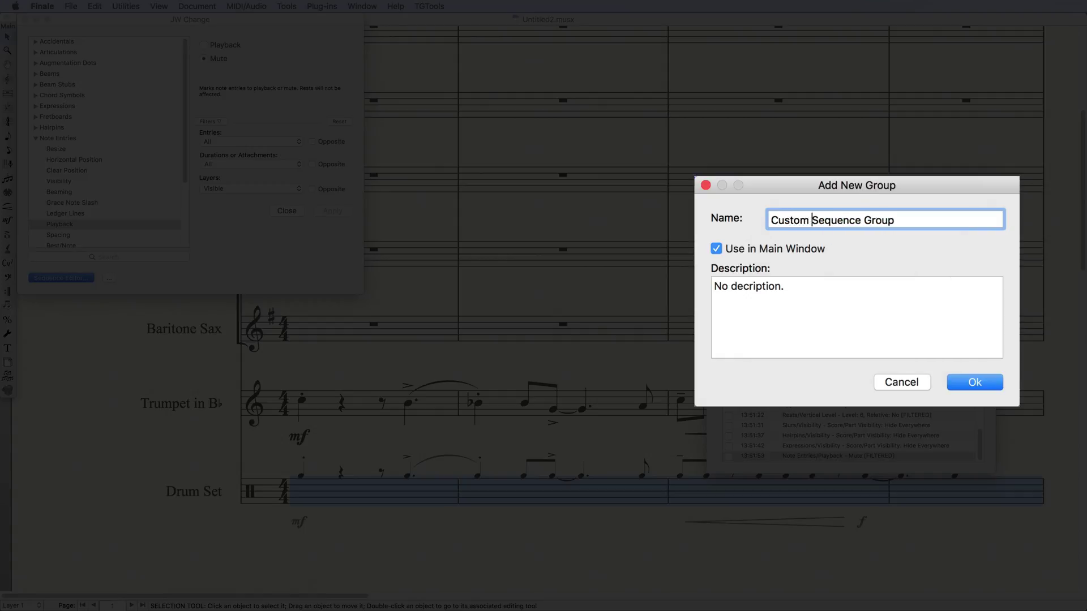
{"action": "key", "text": "alt+Right"}
{"action": "type", "text": "s"}
{"action": "key", "text": "shift+alt+Right"}
{"action": "key", "text": "BackSpace"}
{"action": "key", "text": "Tab"}
{"action": "key", "text": "Tab"}
{"action": "type", "text": "Description"}
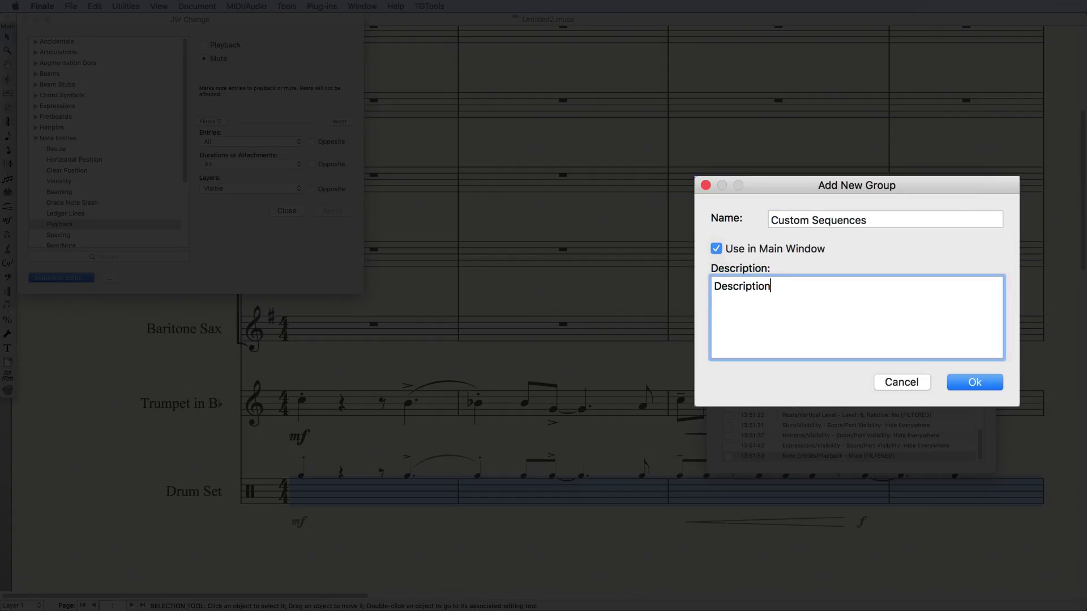
{"action": "left_click", "coordinate": [985, 380]}
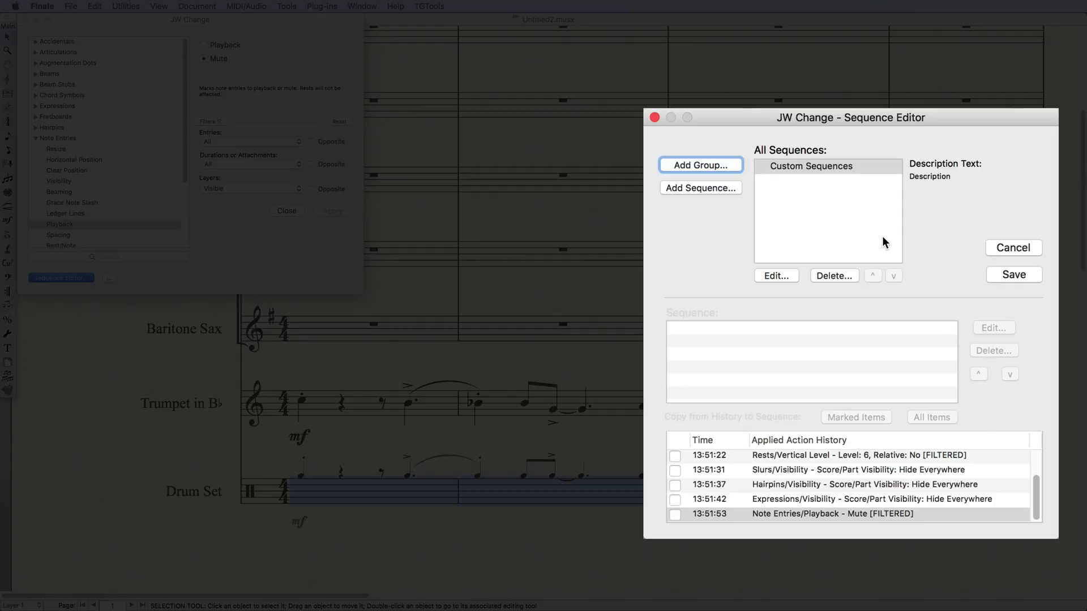
Add sequence 'Drum Set Cues' described as 'Add a line of drum cues from existing music.'.
{"action": "left_click", "coordinate": [726, 188]}
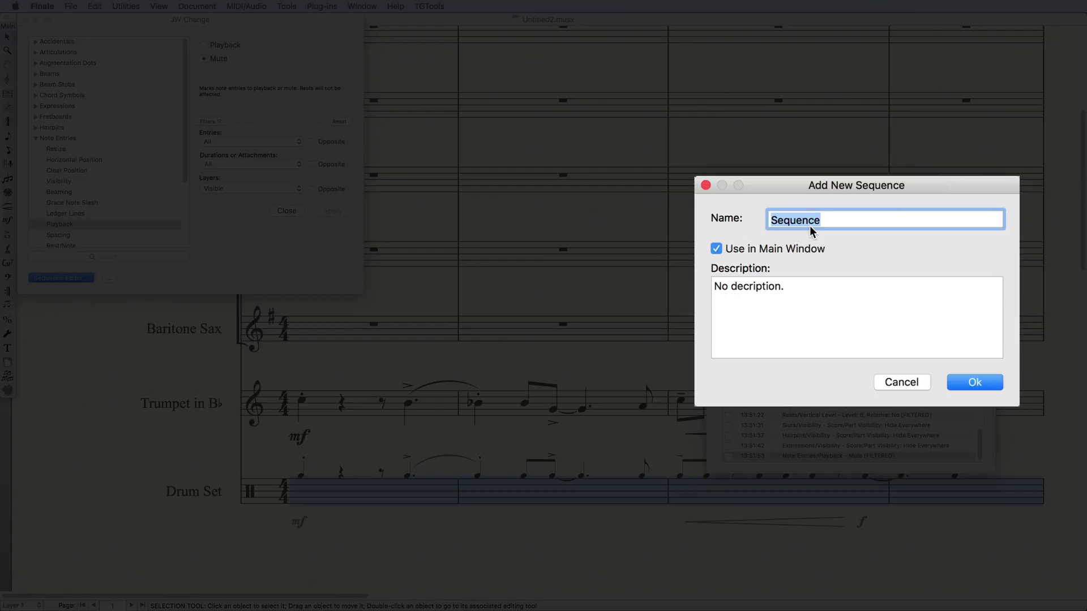
{"action": "type", "text": "Drum Set Cues"}
{"action": "left_click", "coordinate": [846, 284]}
{"action": "key", "text": "super+a"}
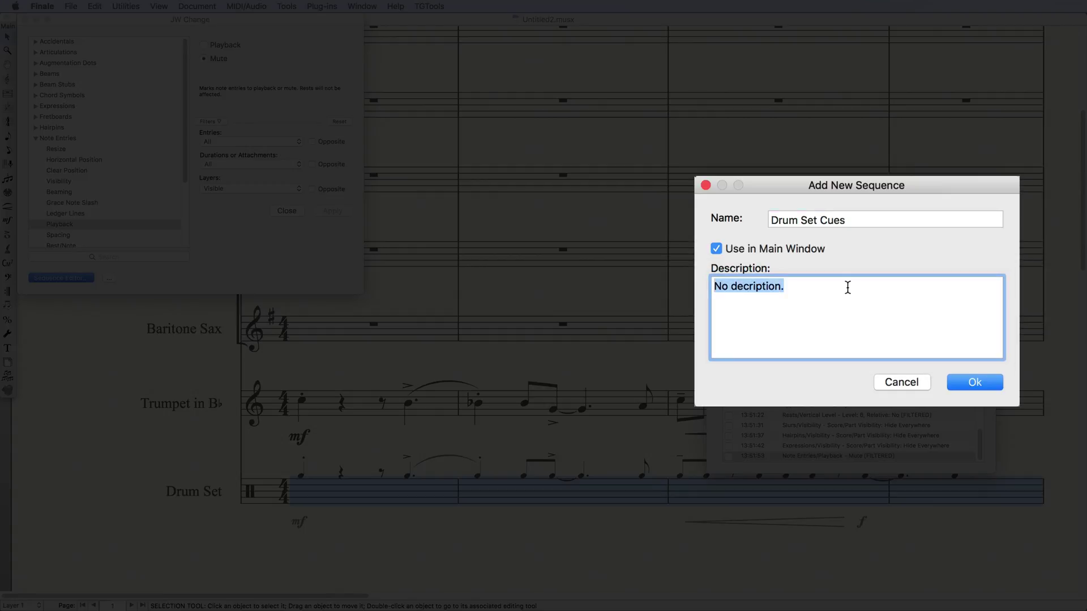
{"action": "type", "text": "Add a lin"}
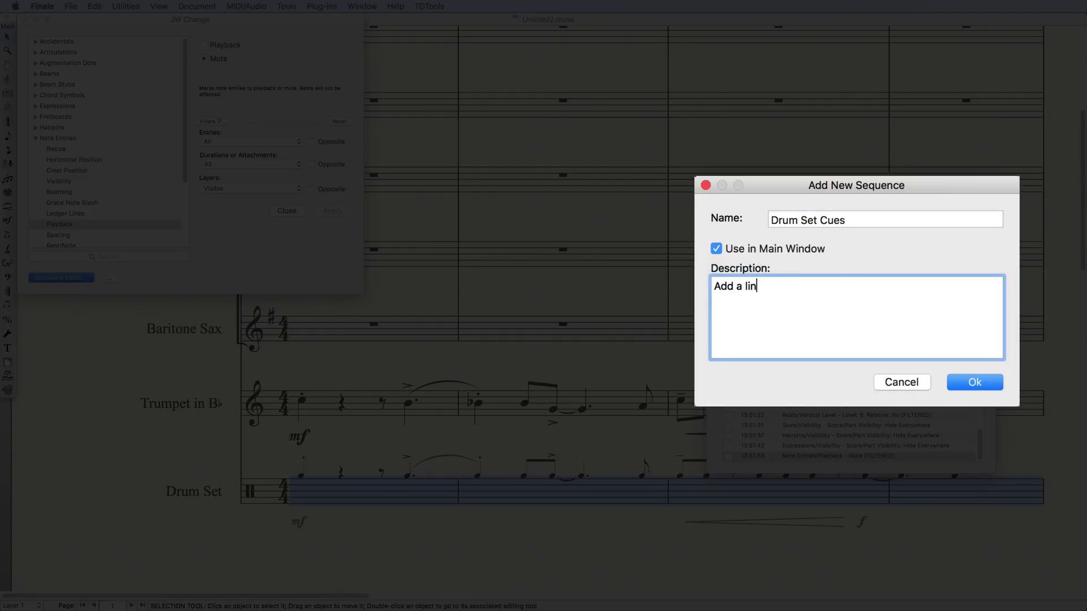
{"action": "type", "text": "e of drum cues from existin"}
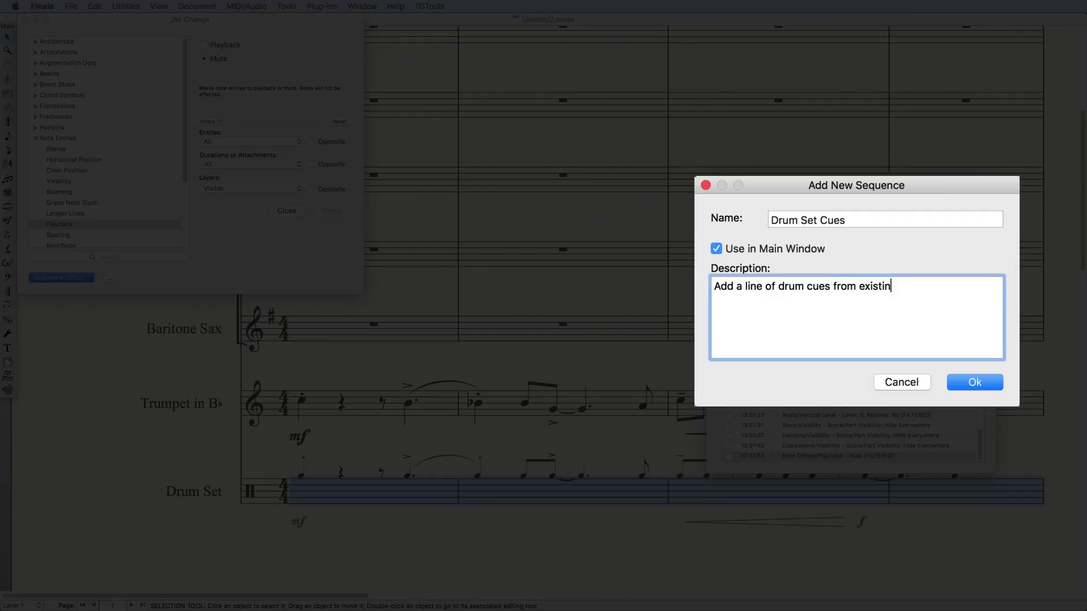
{"action": "type", "text": "g music."}
{"action": "left_click", "coordinate": [966, 387]}
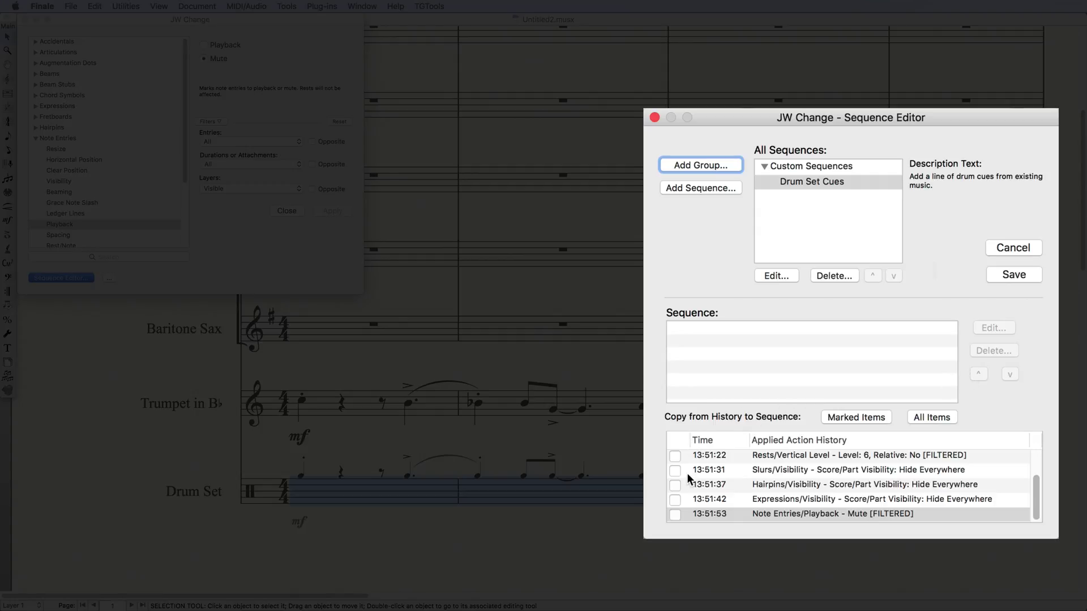
{"action": "scroll", "coordinate": [687, 474], "scroll_direction": "up", "scroll_amount": 2}
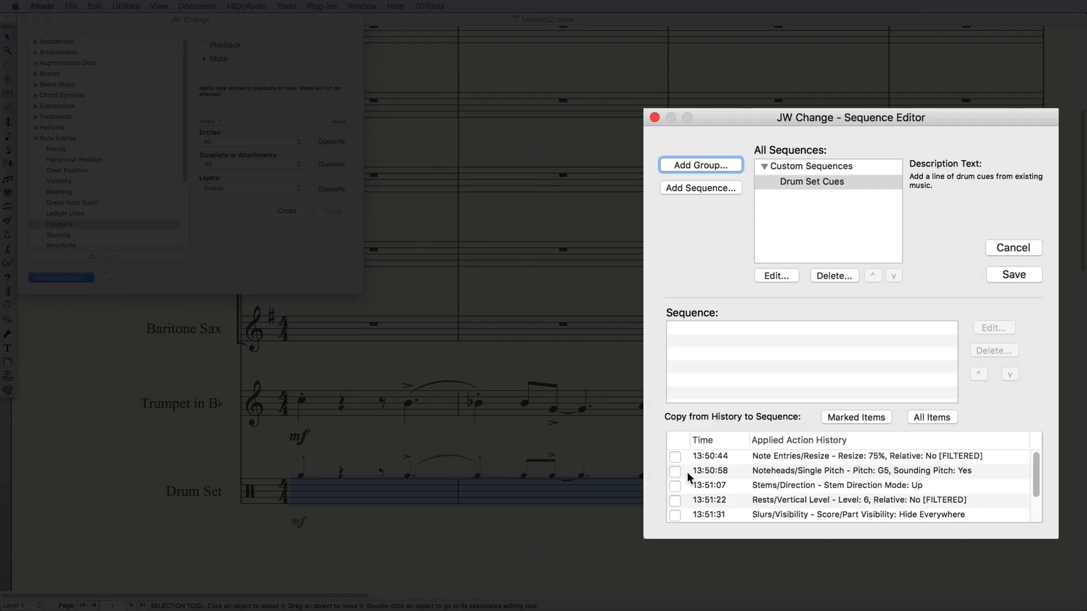
Copy all eight history actions, from note resize to playback mute, into the sequence as Marked Items.
{"action": "left_click", "coordinate": [675, 456]}
{"action": "left_click", "coordinate": [675, 470]}
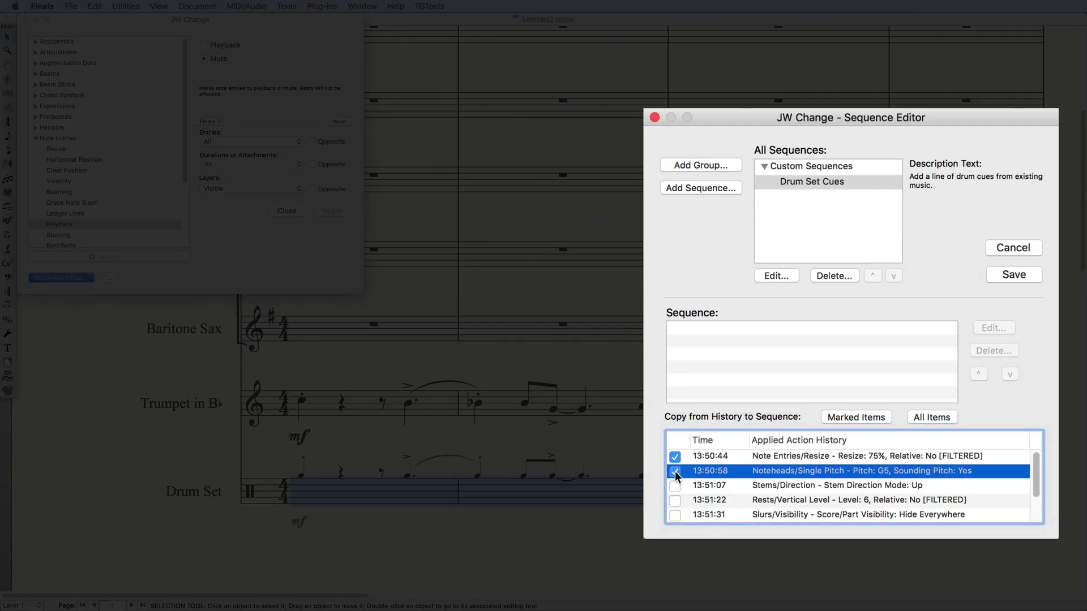
{"action": "left_click", "coordinate": [675, 486]}
{"action": "left_click", "coordinate": [674, 500]}
{"action": "left_click", "coordinate": [674, 514]}
{"action": "scroll", "coordinate": [674, 512], "scroll_direction": "down", "scroll_amount": 3}
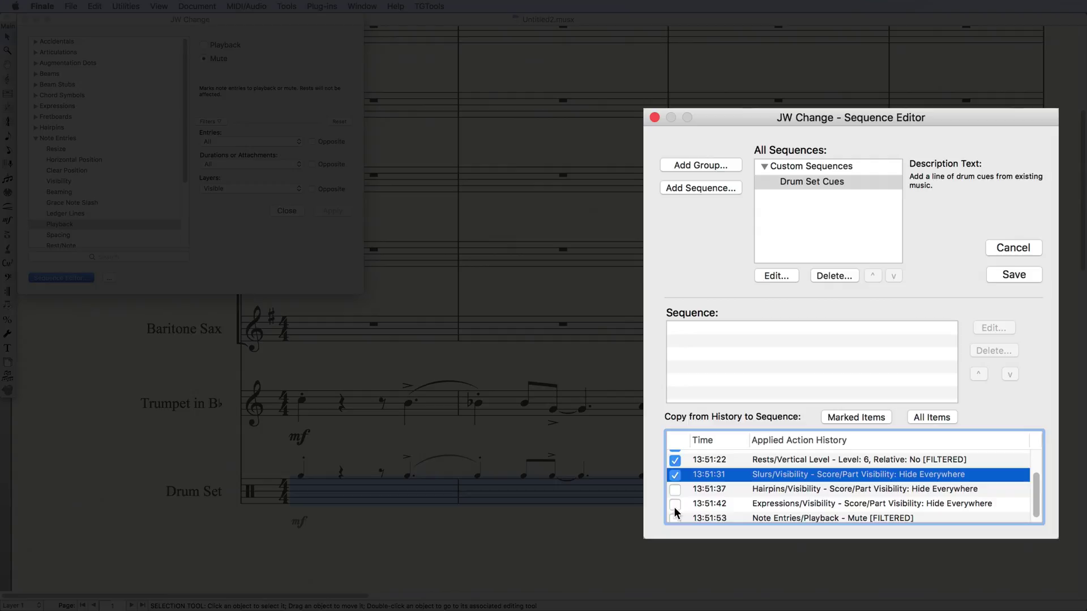
{"action": "left_click", "coordinate": [674, 490]}
{"action": "left_click", "coordinate": [675, 503]}
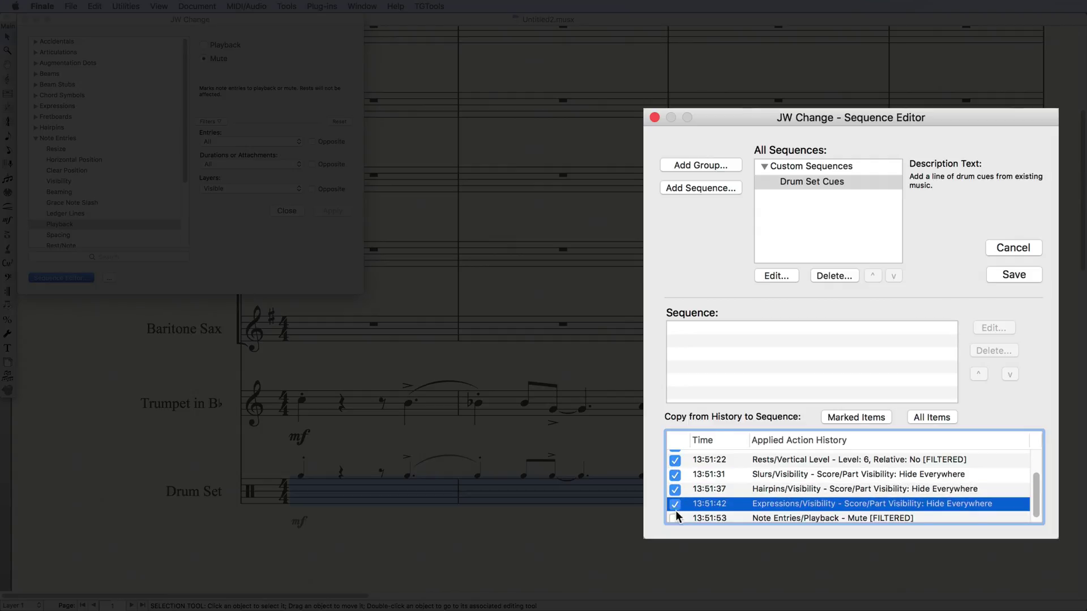
{"action": "left_click", "coordinate": [675, 518]}
{"action": "scroll", "coordinate": [674, 518], "scroll_direction": "up", "scroll_amount": 3}
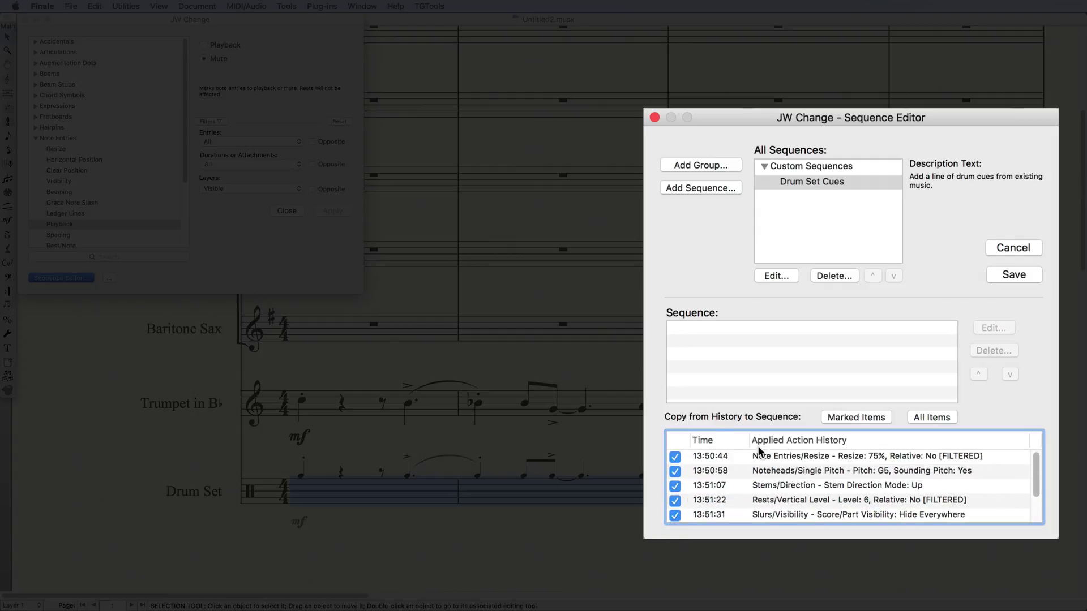
{"action": "left_click", "coordinate": [860, 419]}
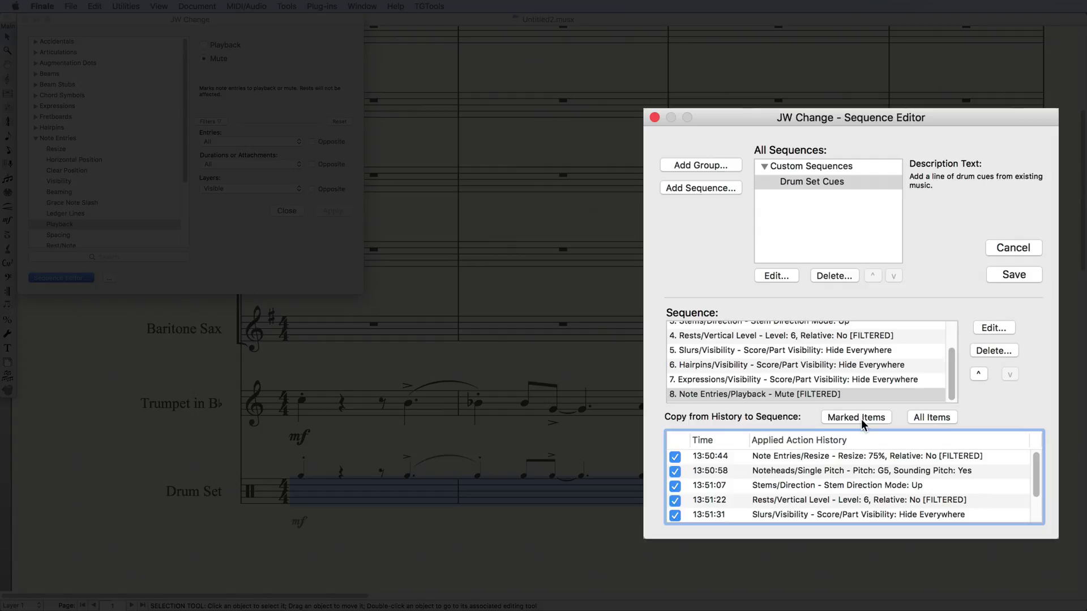
Inspect the settings of step 6, Hairpins/Visibility.
{"action": "left_click", "coordinate": [855, 362]}
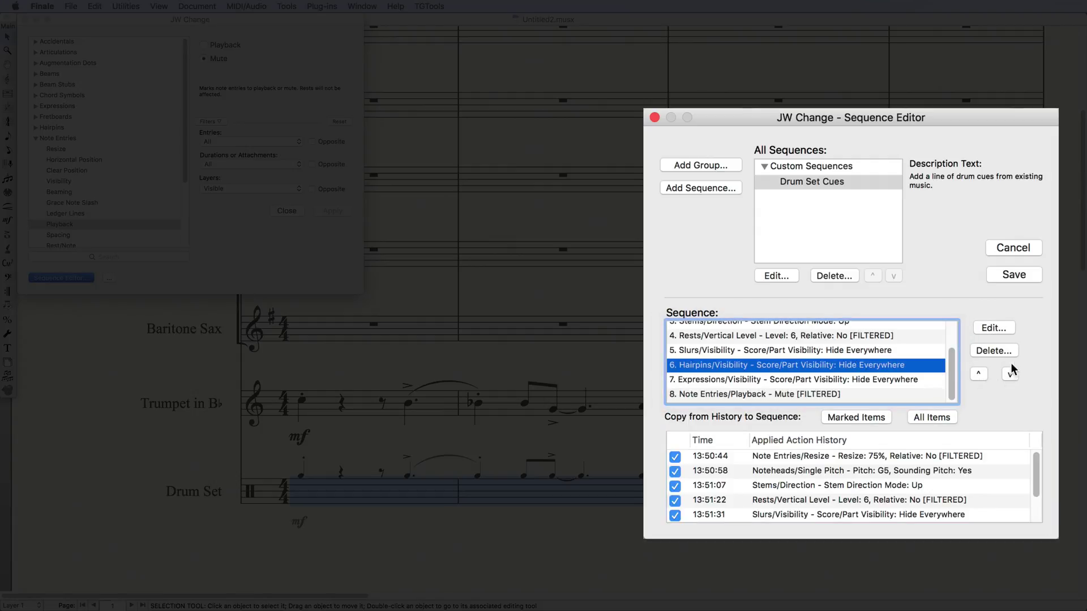
{"action": "left_click", "coordinate": [997, 327]}
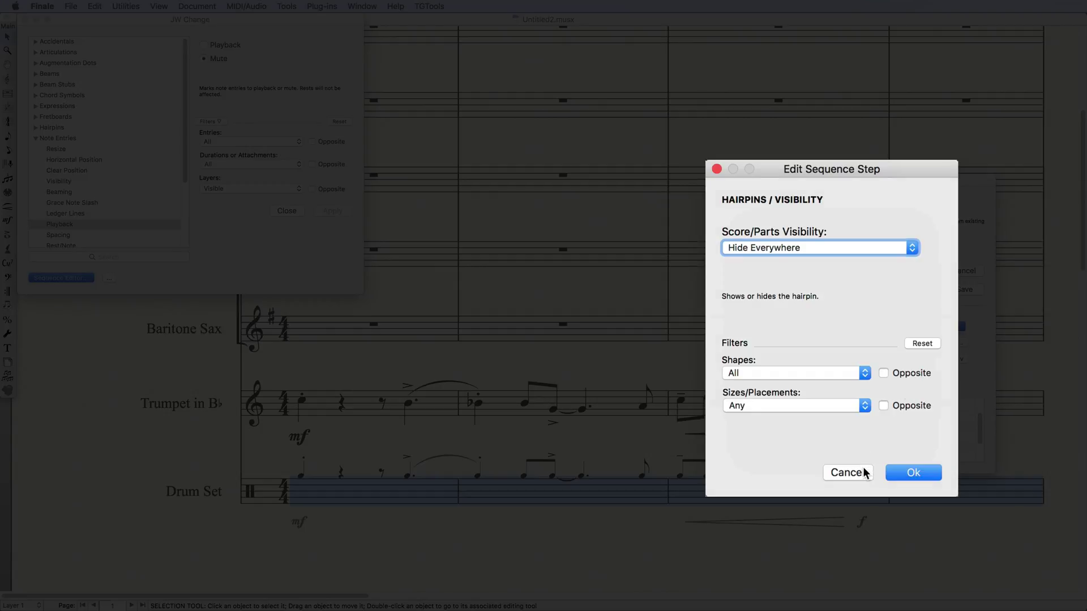
{"action": "left_click", "coordinate": [846, 472]}
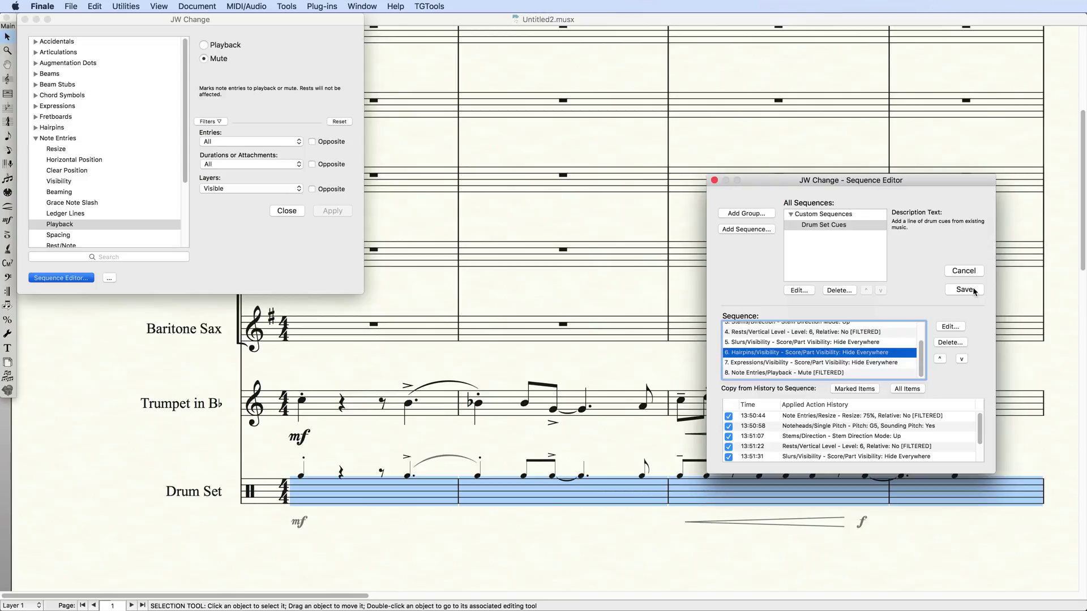
Save the sequence and select Drum Set Cues under Custom Sequences.
{"action": "left_click", "coordinate": [964, 290]}
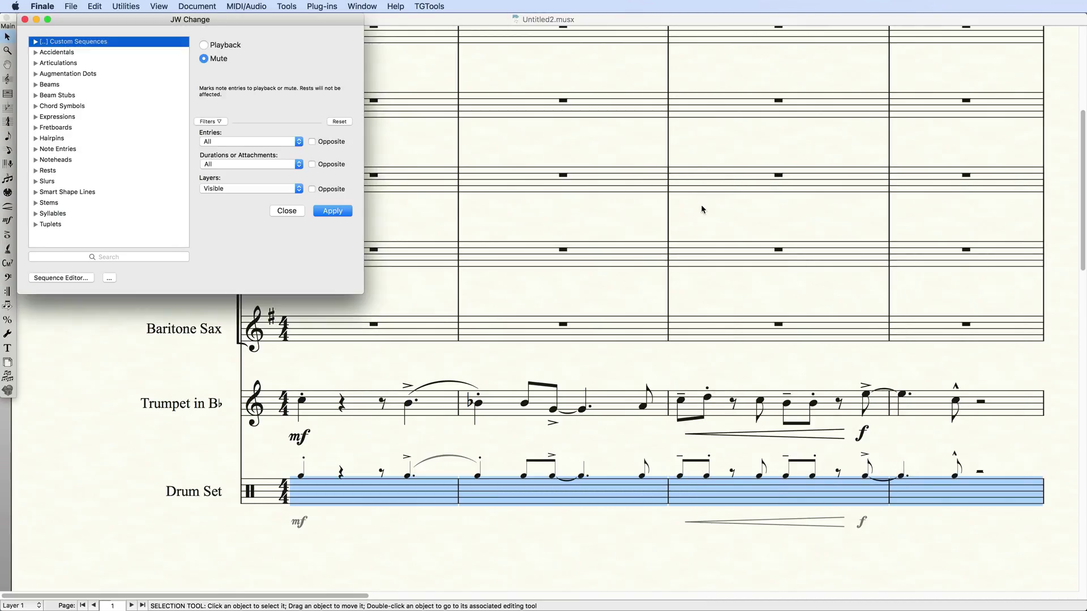
{"action": "left_click", "coordinate": [35, 43]}
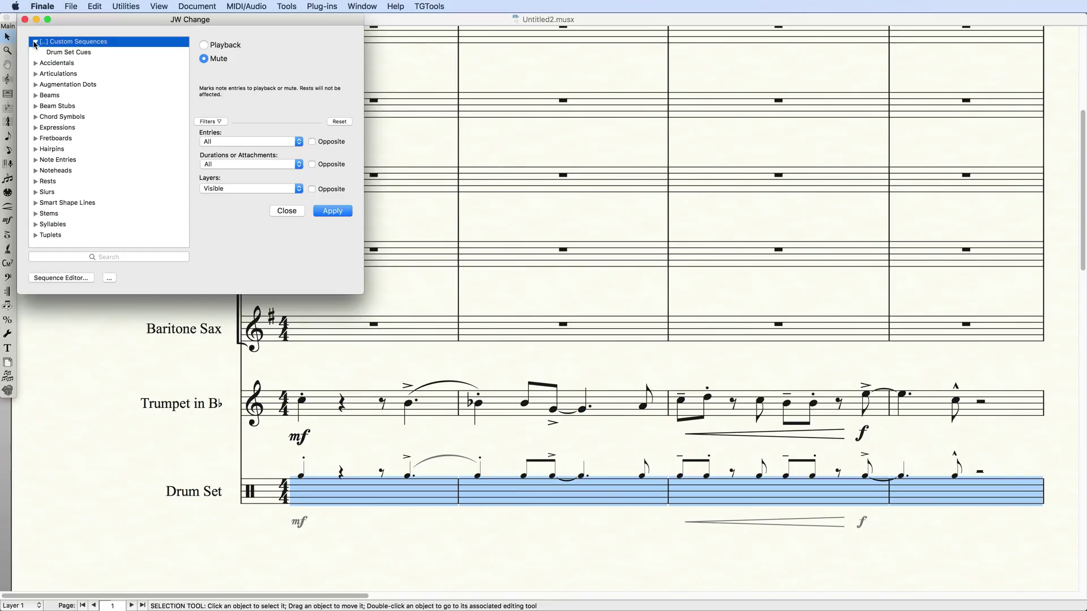
{"action": "left_click", "coordinate": [55, 54]}
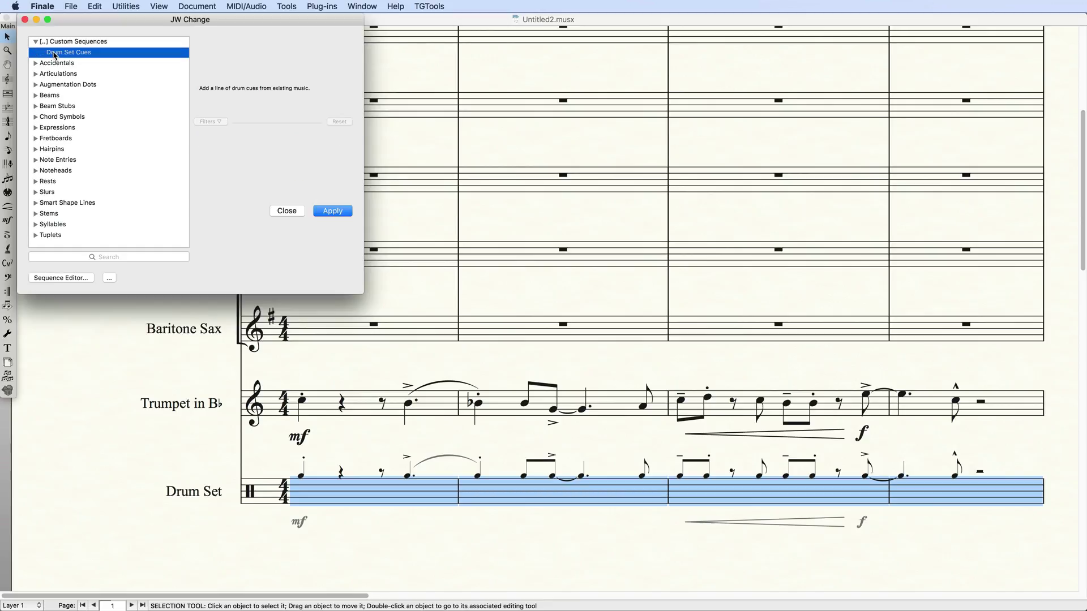
{"action": "left_click", "coordinate": [335, 517]}
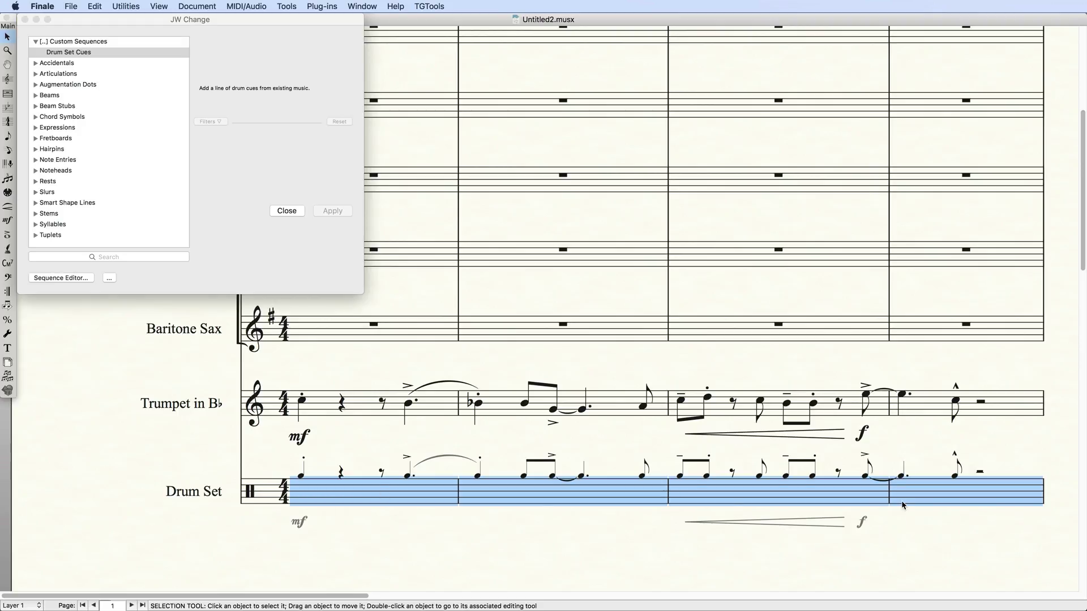
Recopy Trumpet measures 1–4 into the Drum Set and apply the Drum Set Cues sequence.
{"action": "left_click", "coordinate": [365, 399]}
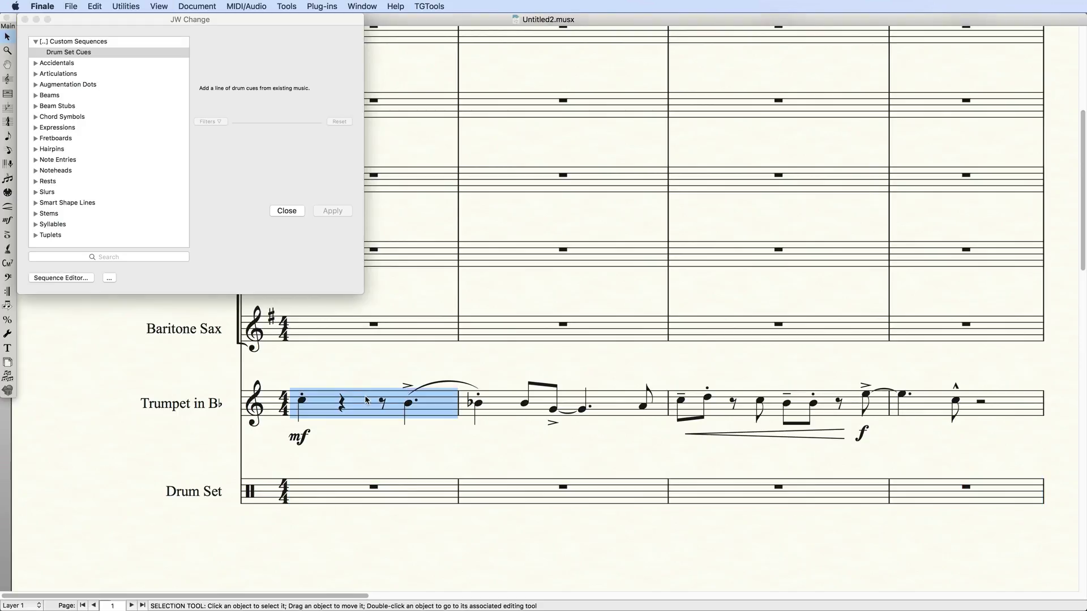
{"action": "left_click", "coordinate": [926, 411], "text": "shift"}
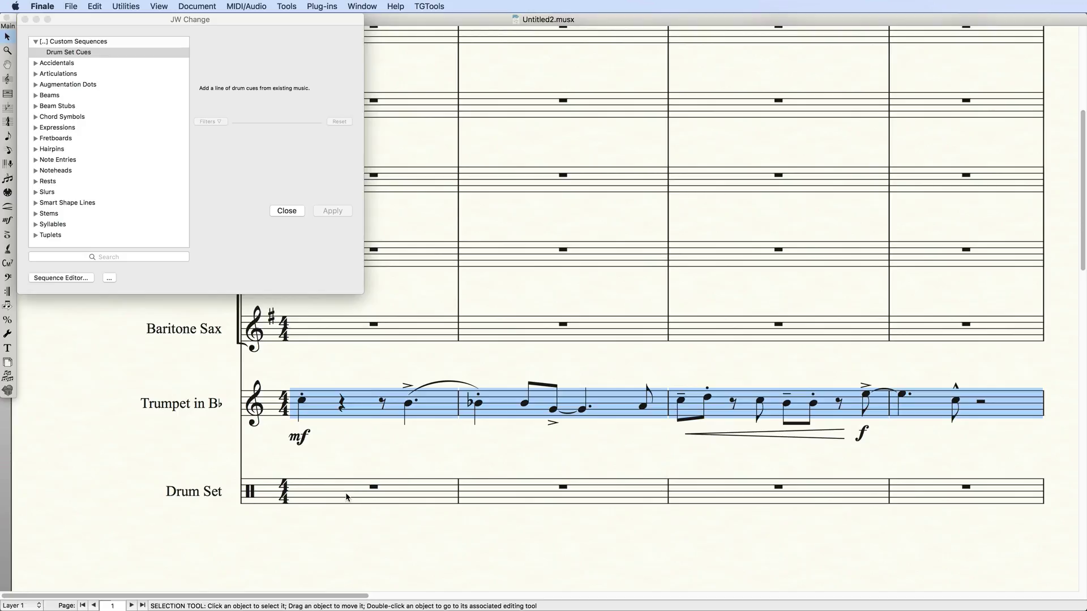
{"action": "left_click", "coordinate": [347, 497], "text": "alt"}
{"action": "left_click", "coordinate": [358, 498]}
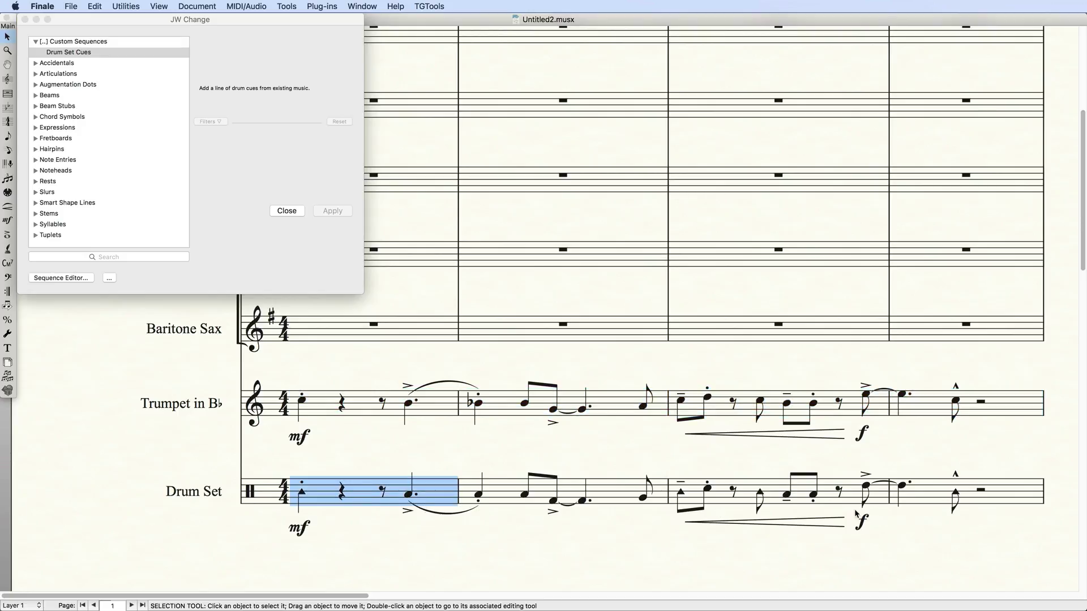
{"action": "left_click", "coordinate": [933, 498], "text": "shift"}
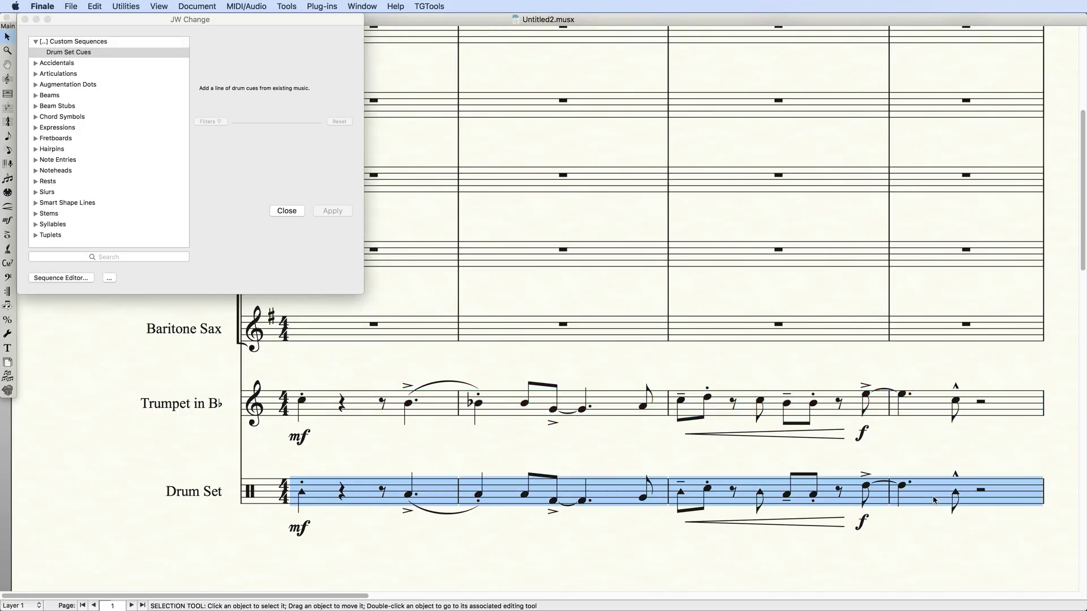
{"action": "left_click", "coordinate": [355, 199]}
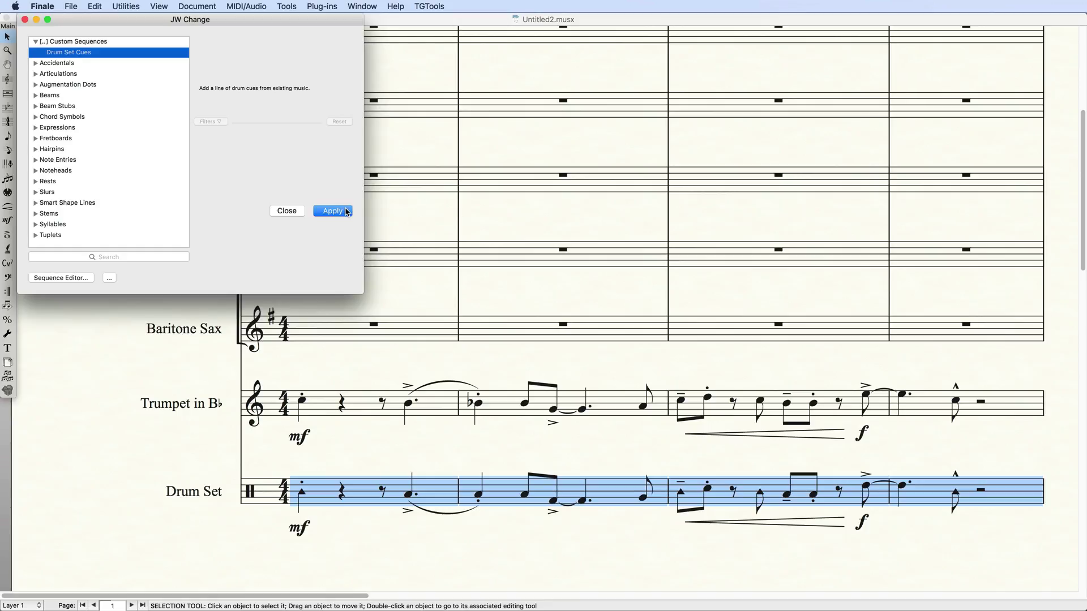
{"action": "left_click", "coordinate": [346, 211]}
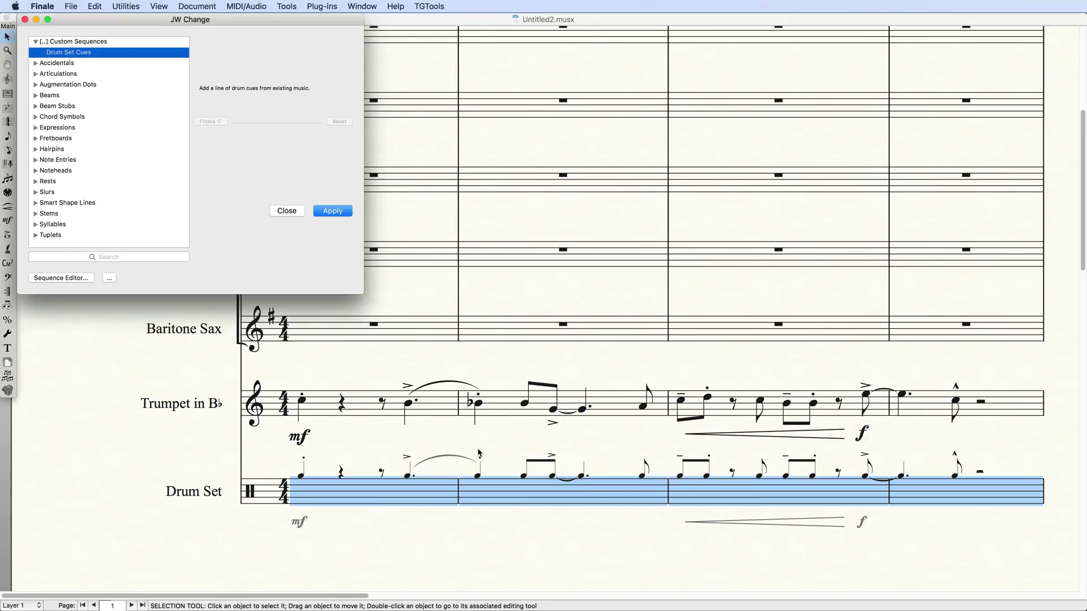
Define the Slash Notation staff style with slashes on Layer 2.
{"action": "left_click", "coordinate": [412, 491]}
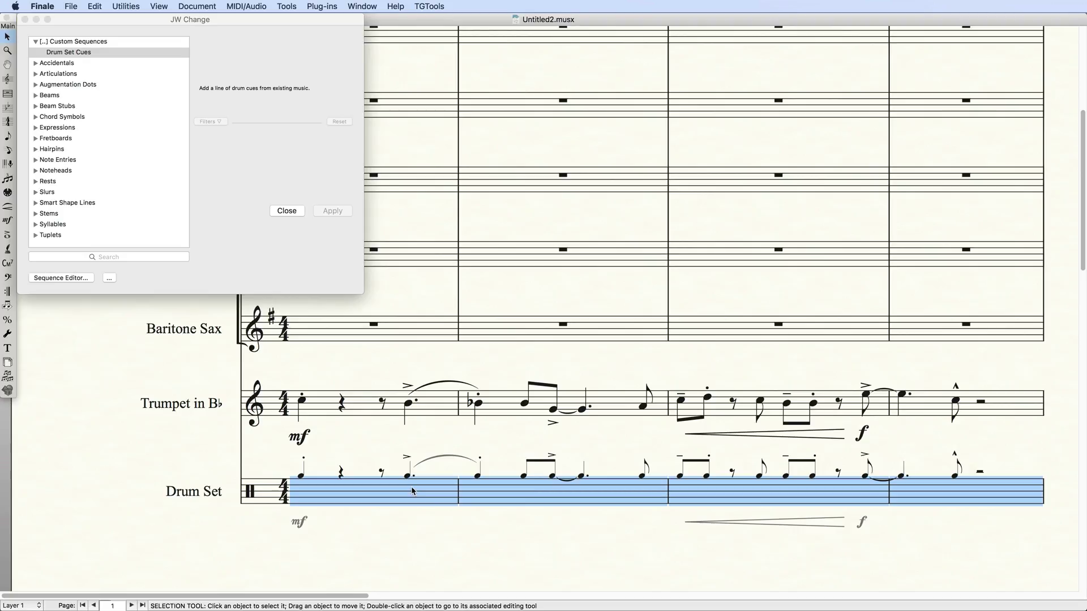
{"action": "double_click", "coordinate": [412, 490]}
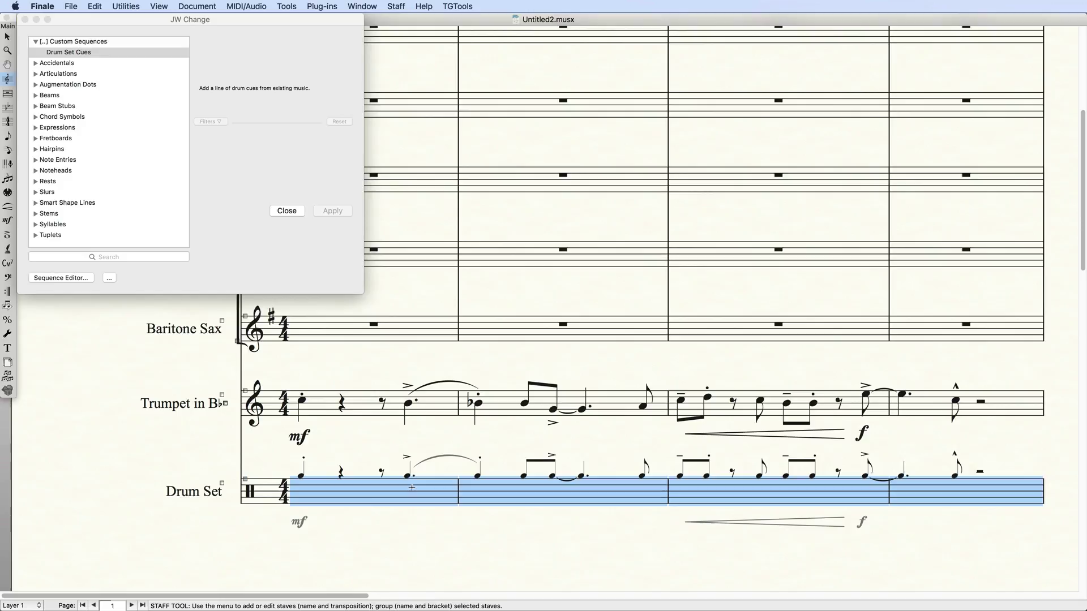
{"action": "left_click", "coordinate": [396, 5]}
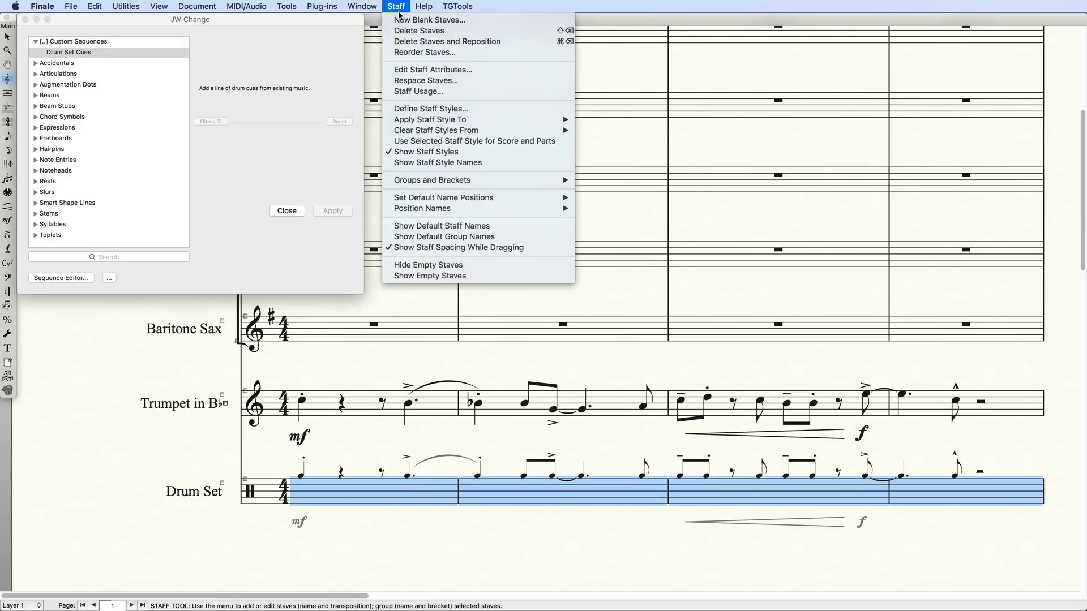
{"action": "left_click", "coordinate": [399, 108]}
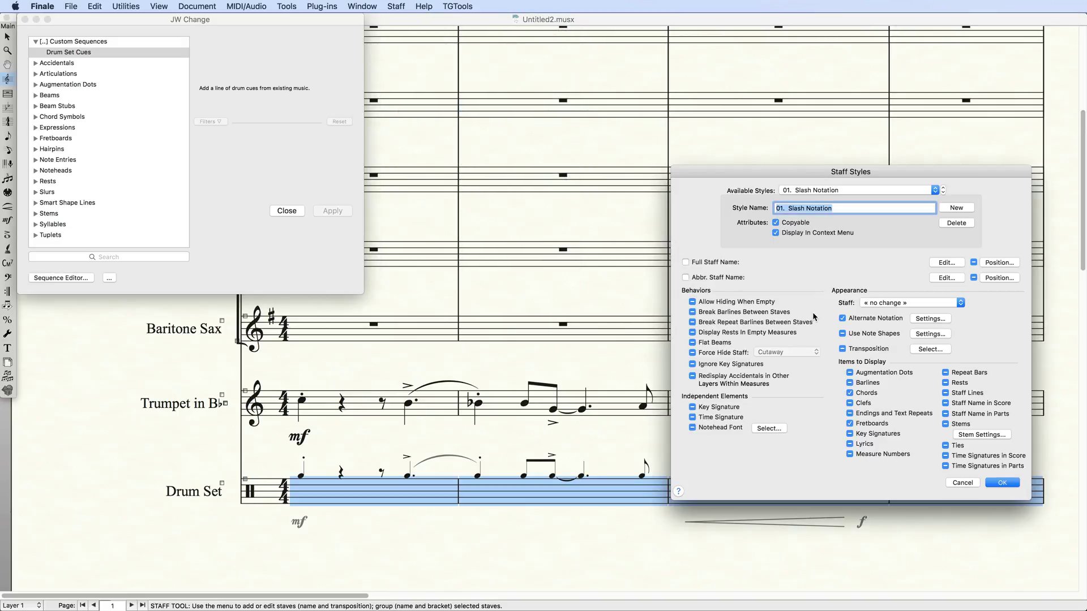
{"action": "left_click", "coordinate": [918, 319]}
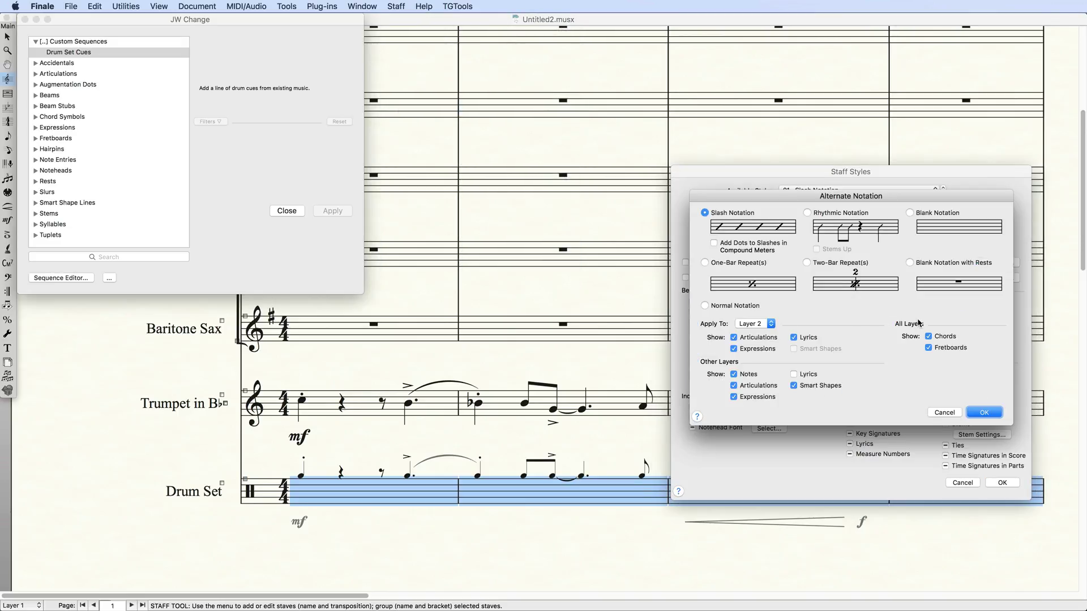
{"action": "left_click", "coordinate": [771, 326]}
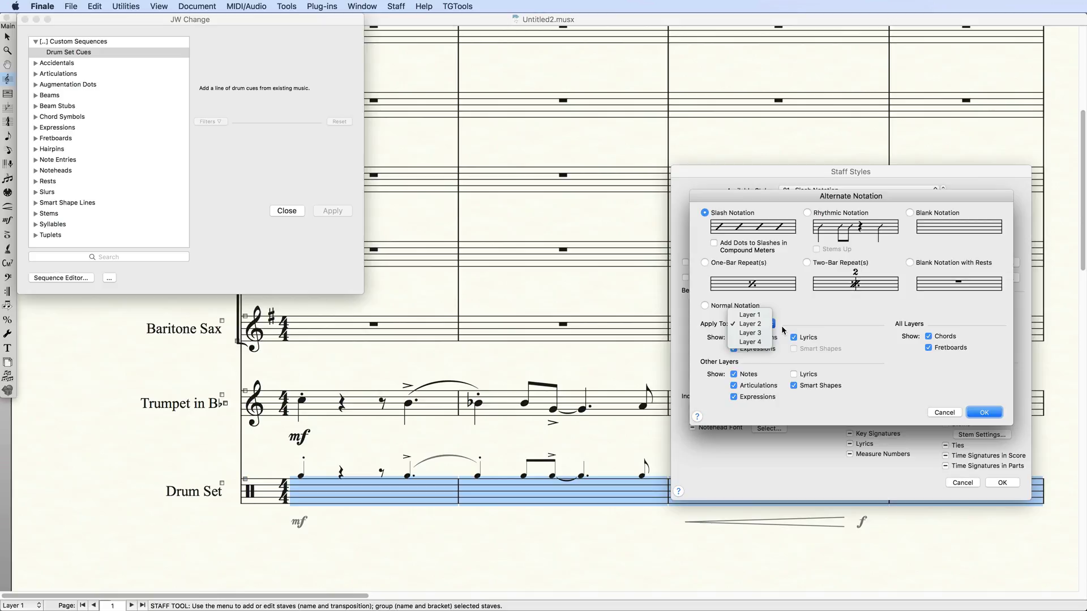
{"action": "left_click", "coordinate": [781, 325]}
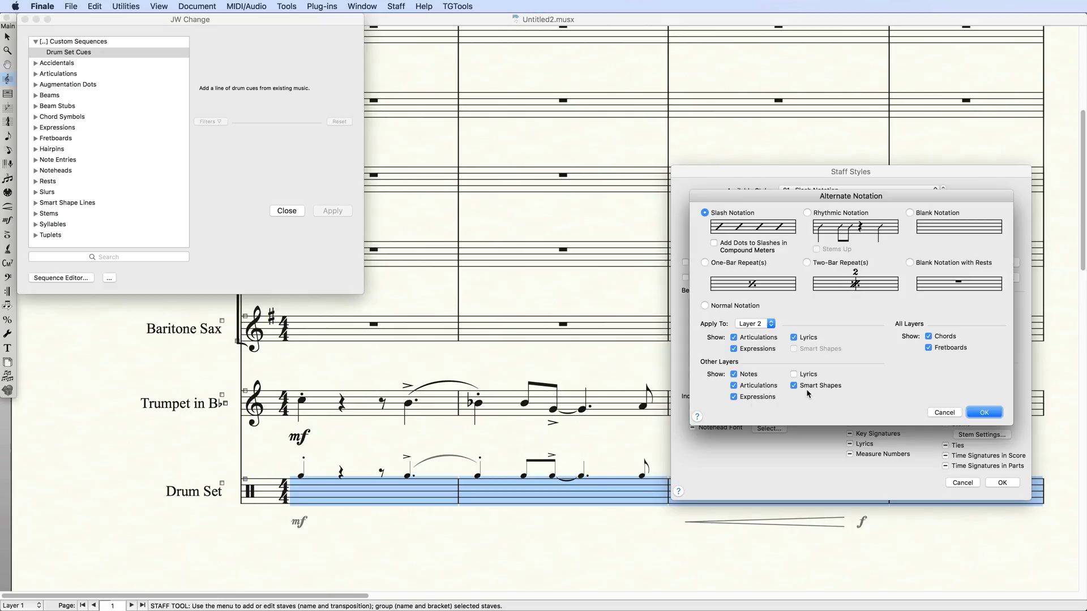
{"action": "left_click", "coordinate": [983, 411]}
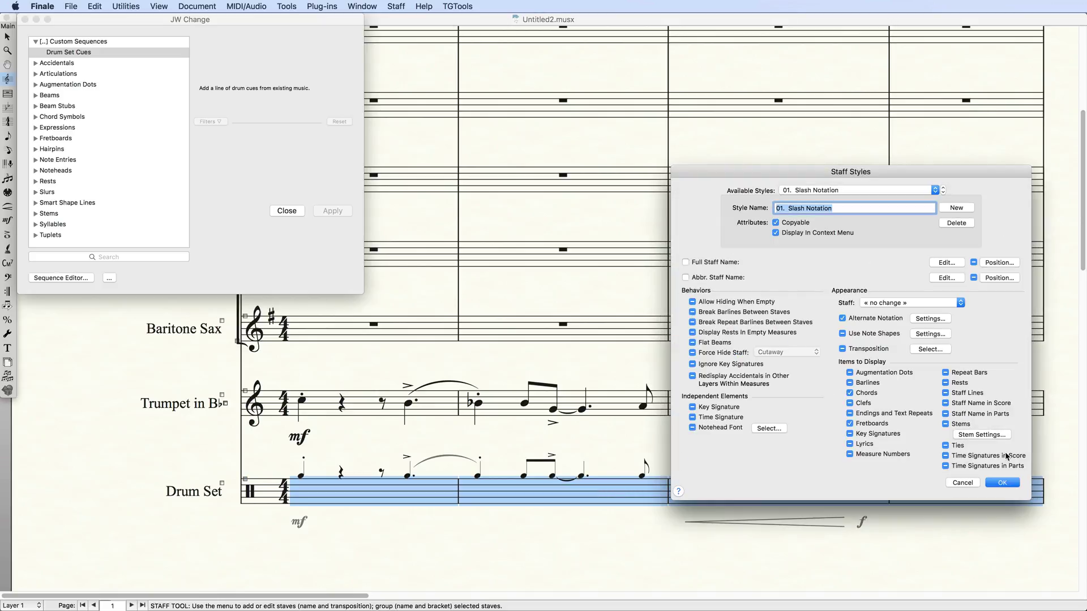
{"action": "left_click", "coordinate": [1003, 482]}
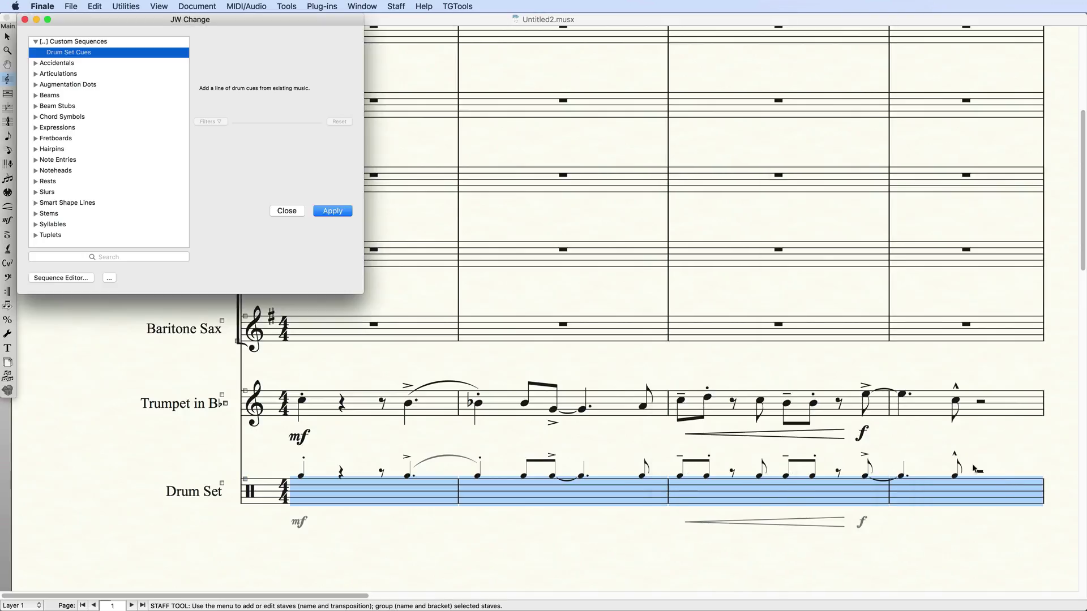
Apply the Slash Notation staff style to the Drum Set staff.
{"action": "left_click", "coordinate": [396, 6]}
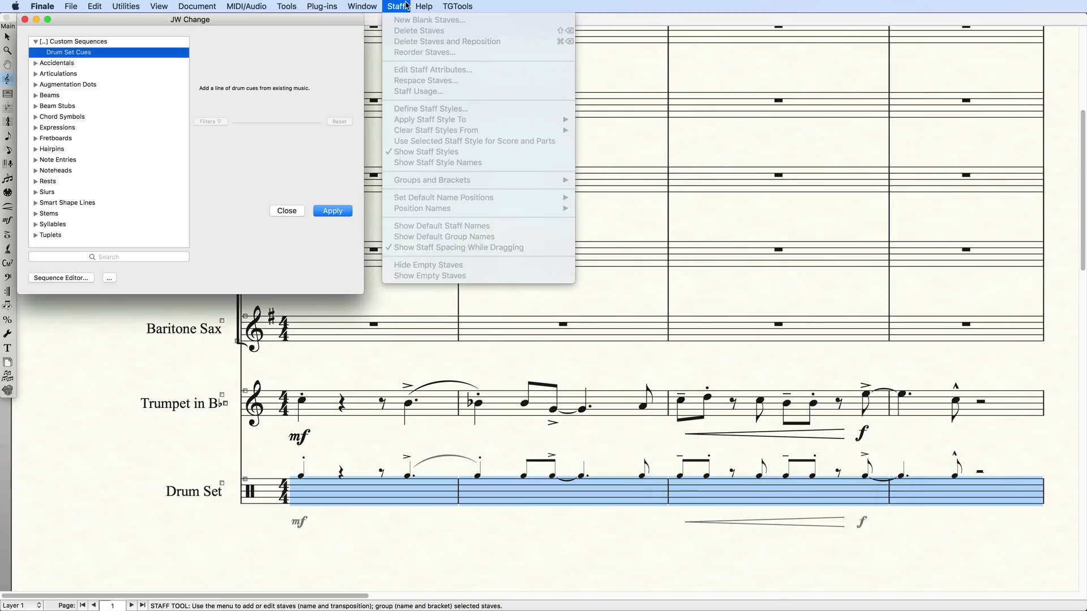
{"action": "left_click", "coordinate": [396, 6]}
{"action": "left_click", "coordinate": [396, 6]}
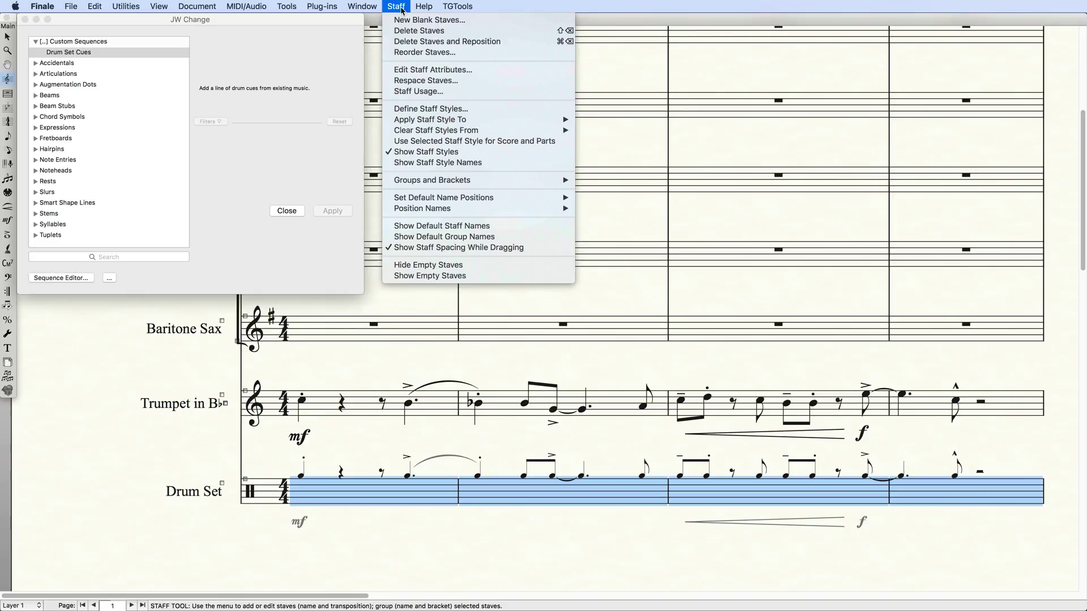
{"action": "mouse_move", "coordinate": [416, 120]}
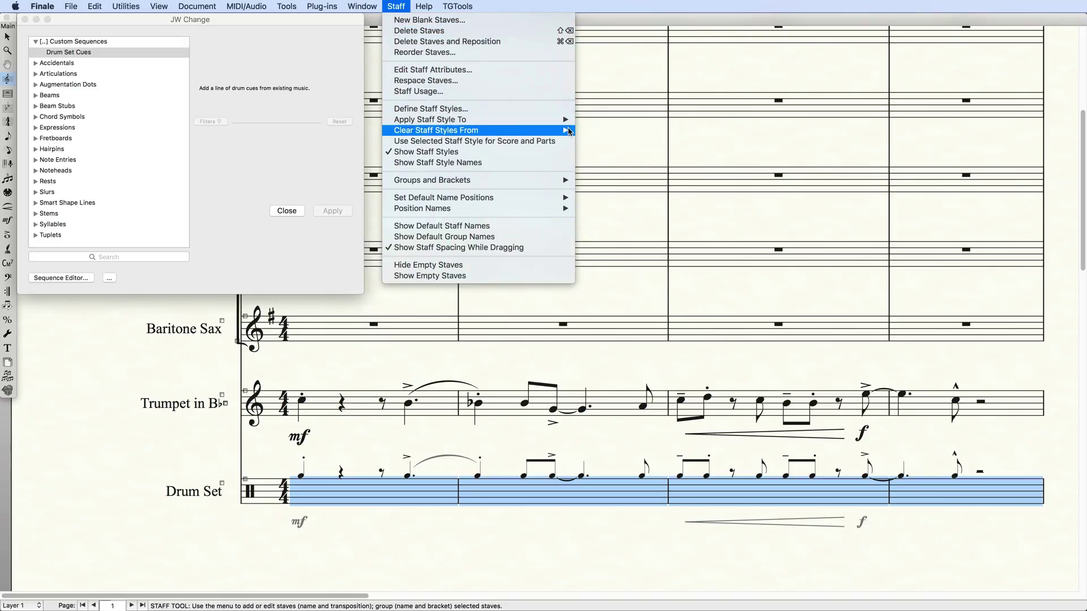
{"action": "left_click", "coordinate": [594, 121]}
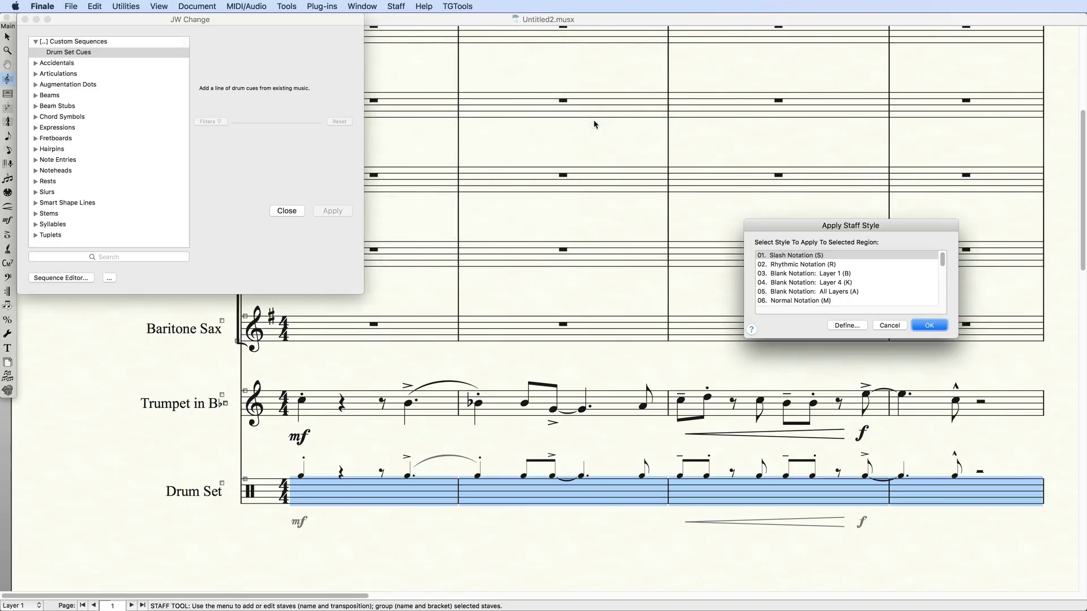
{"action": "left_click", "coordinate": [922, 326]}
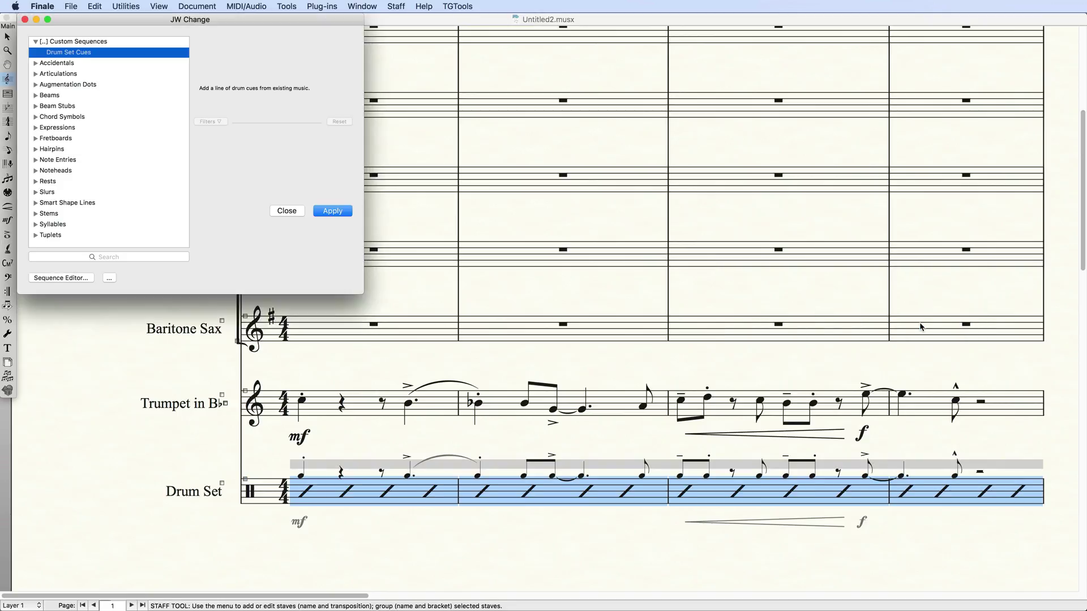
Set the Drum Set cue-note ties to the Over direction via Change Ties.
{"action": "left_click", "coordinate": [126, 7]}
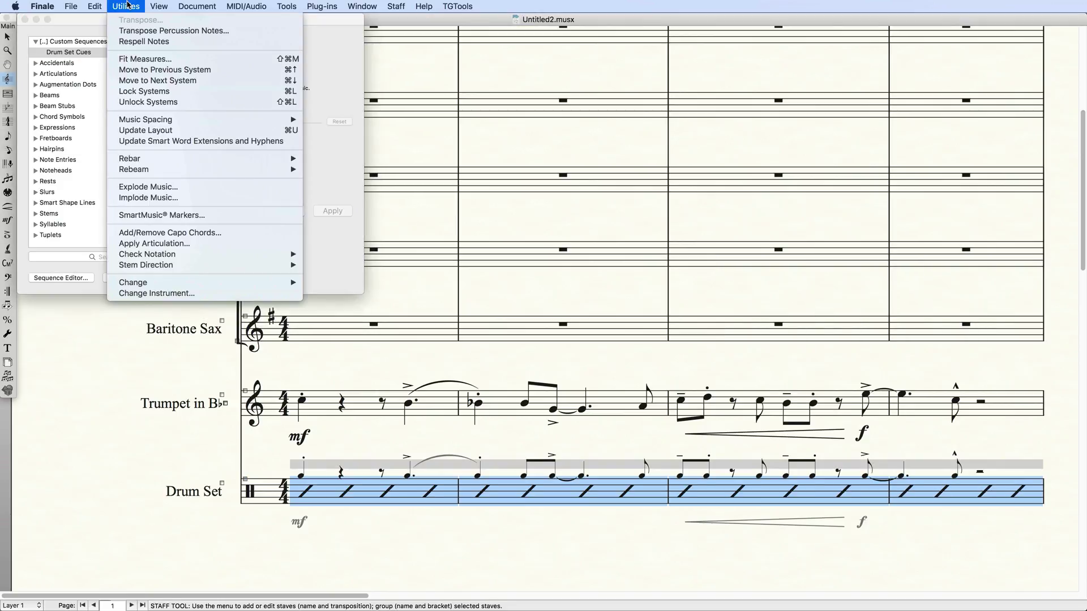
{"action": "mouse_move", "coordinate": [144, 283]}
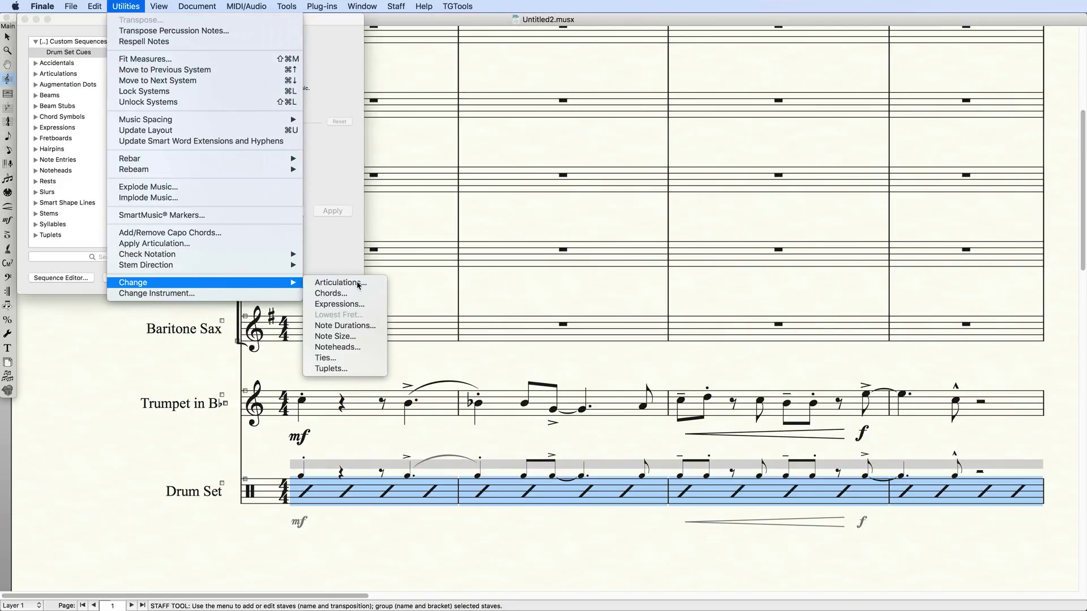
{"action": "left_click", "coordinate": [365, 358]}
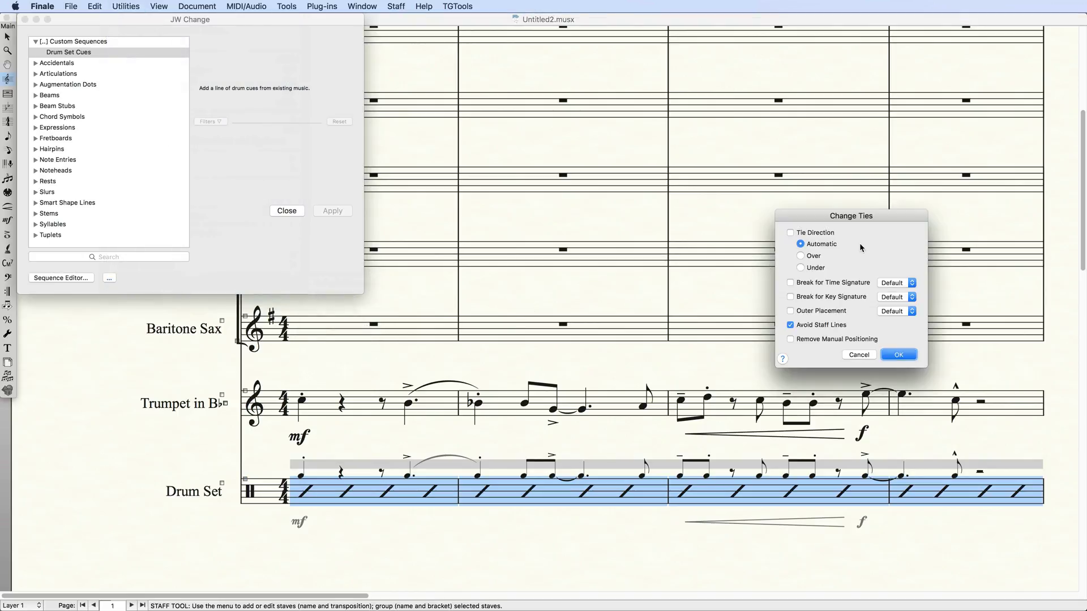
{"action": "left_click", "coordinate": [815, 255]}
{"action": "left_click", "coordinate": [899, 354]}
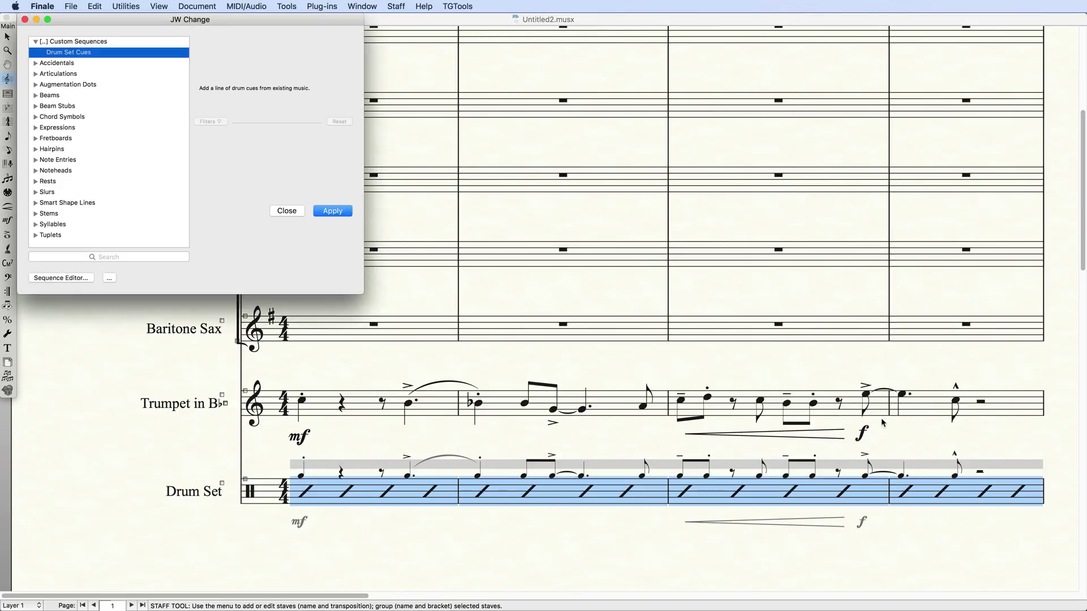
{"action": "left_click", "coordinate": [871, 507]}
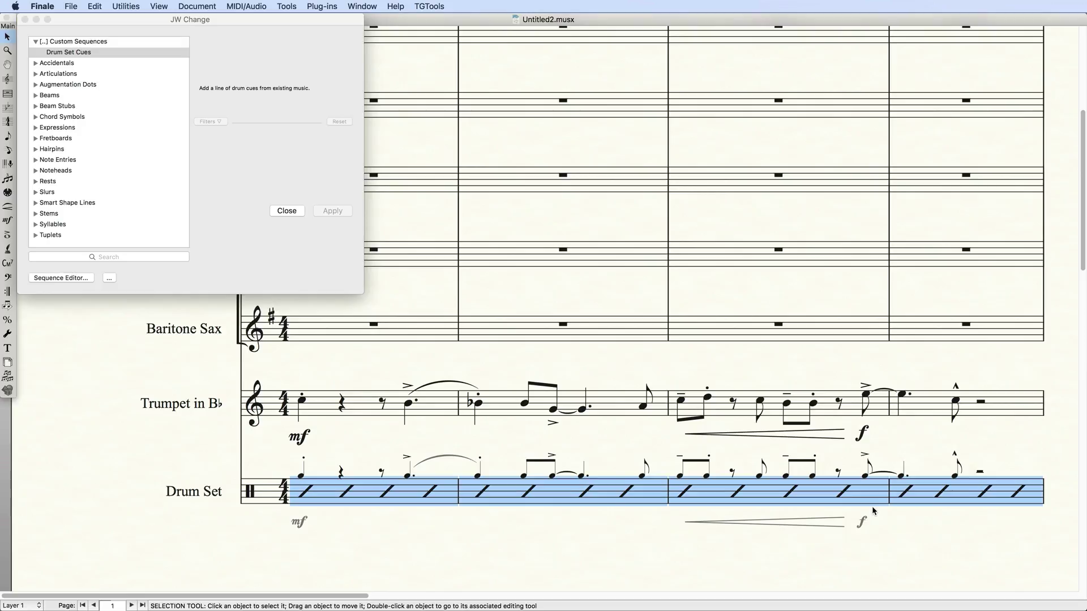
Undo back to an empty Drum Set staff and copy the Trumpet staff's music into it.
{"action": "key", "text": "BackSpace"}
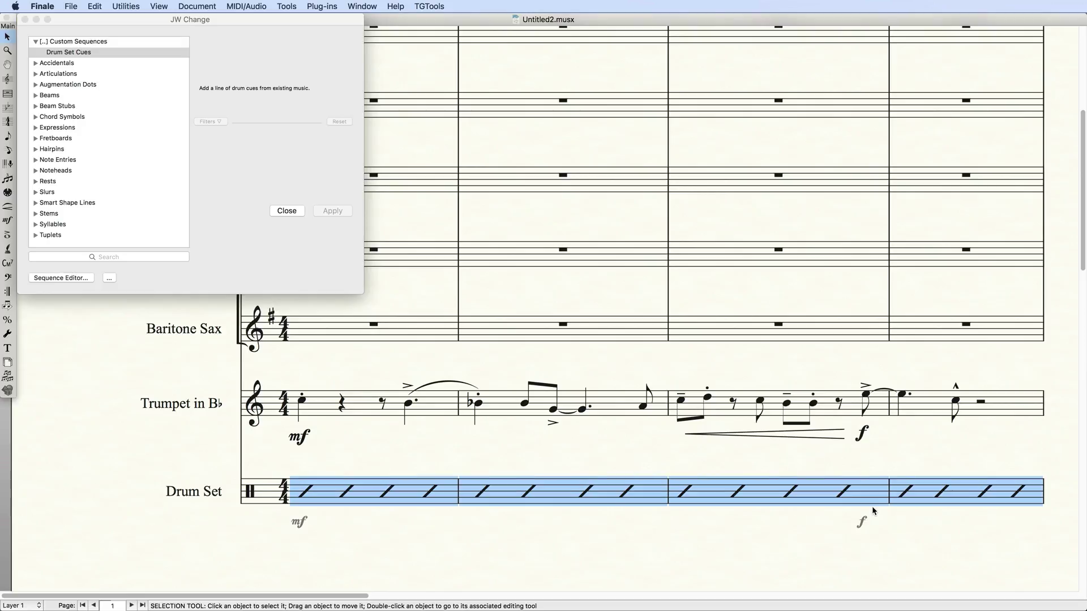
{"action": "key", "text": "super+d"}
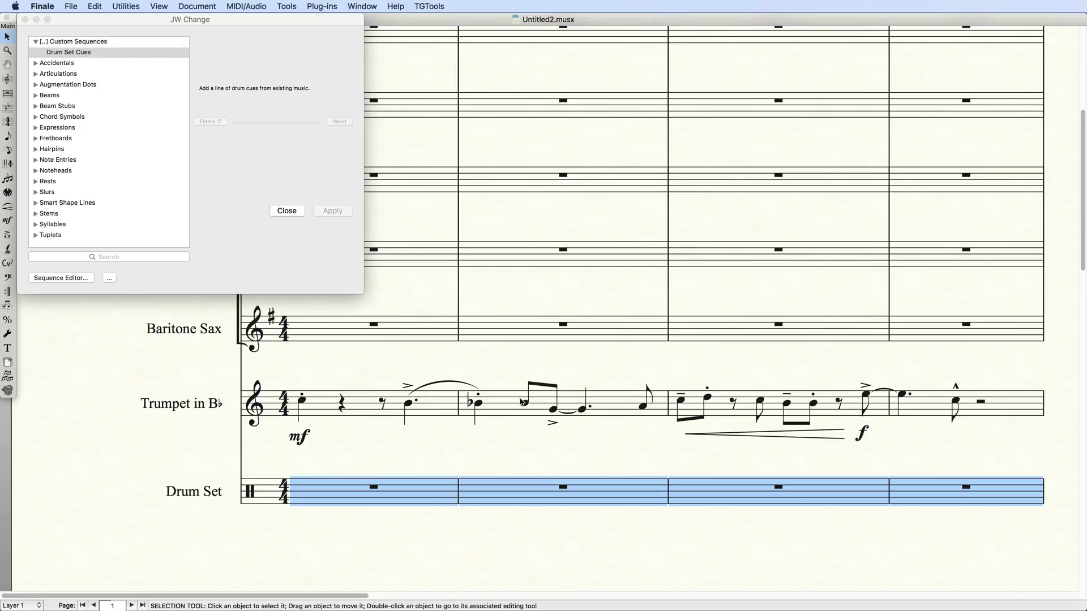
{"action": "left_click", "coordinate": [448, 407]}
{"action": "left_click", "coordinate": [919, 404], "text": "shift"}
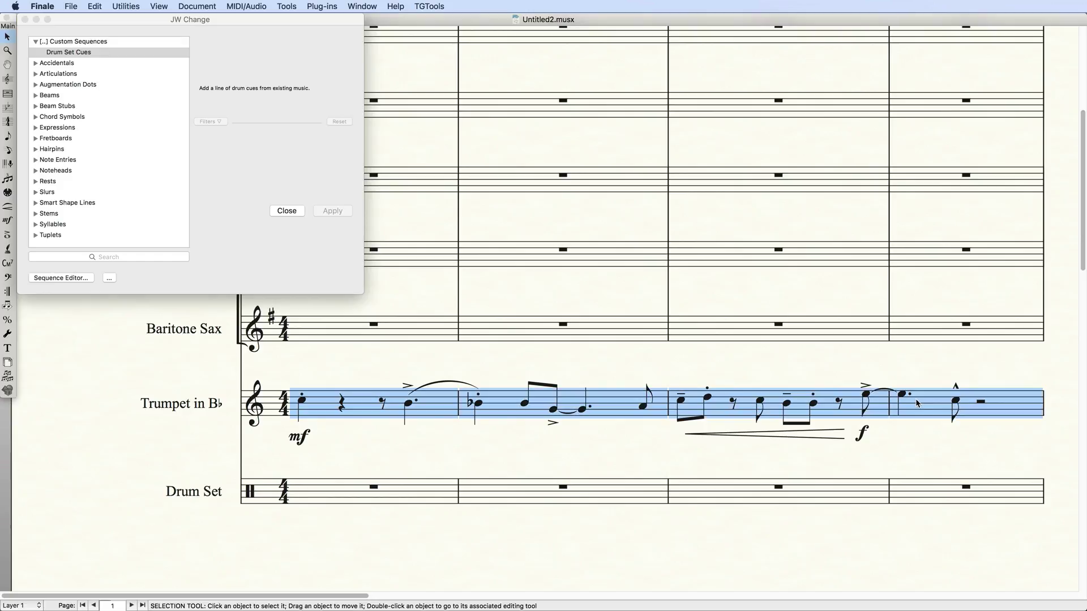
{"action": "left_click", "coordinate": [408, 491], "text": "alt"}
Apply the saved 'Drum Set Cues' sequence to the Drum Set staff, turning the trumpet line into cues over slashes.
{"action": "left_click", "coordinate": [407, 491]}
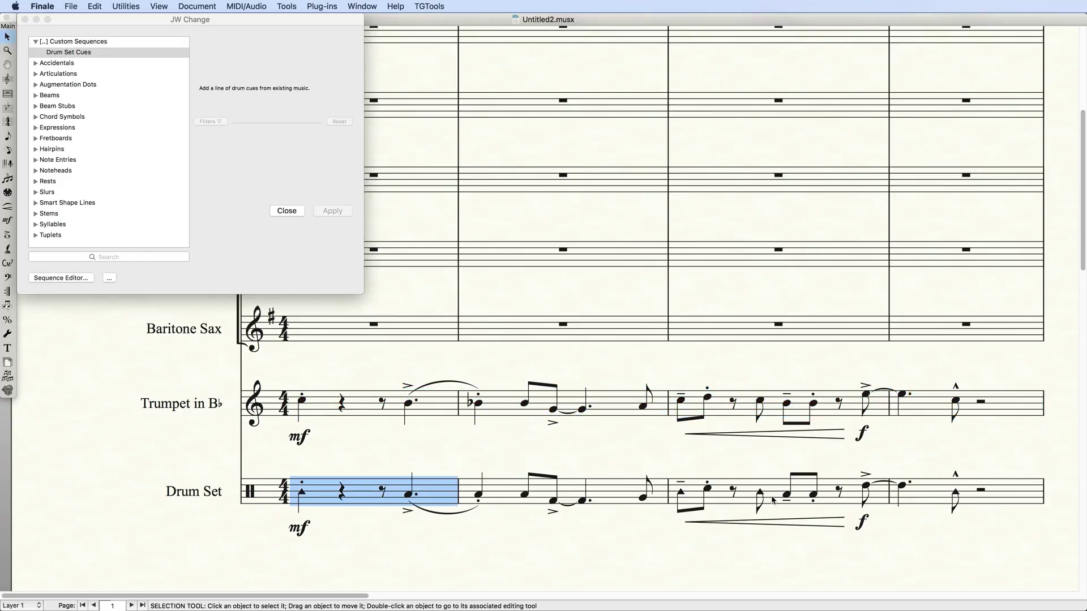
{"action": "left_click", "coordinate": [923, 496], "text": "shift"}
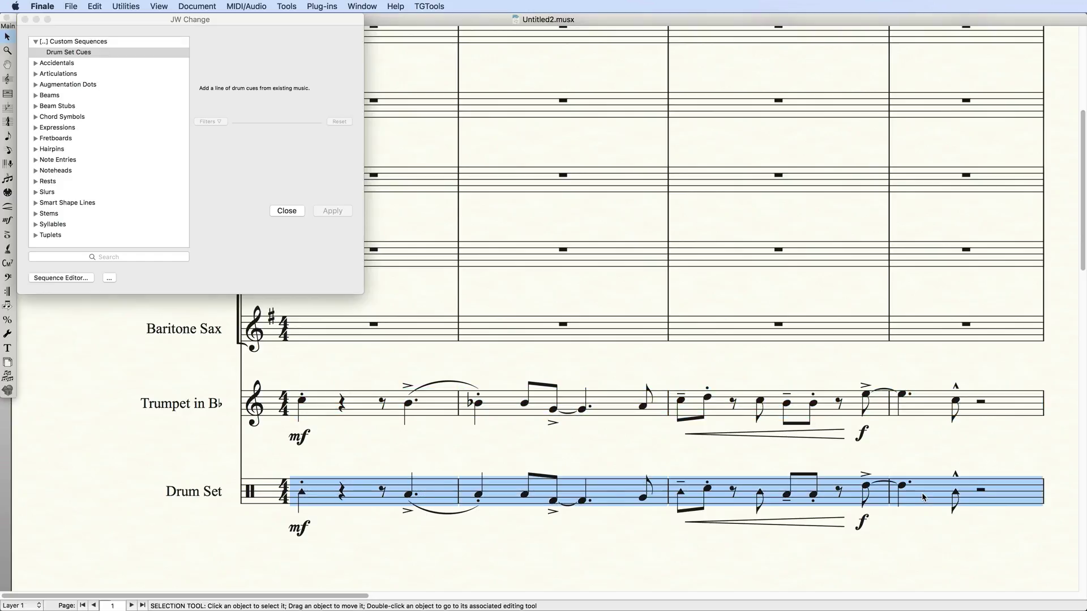
{"action": "key", "text": "Return"}
{"action": "key", "text": "Return"}
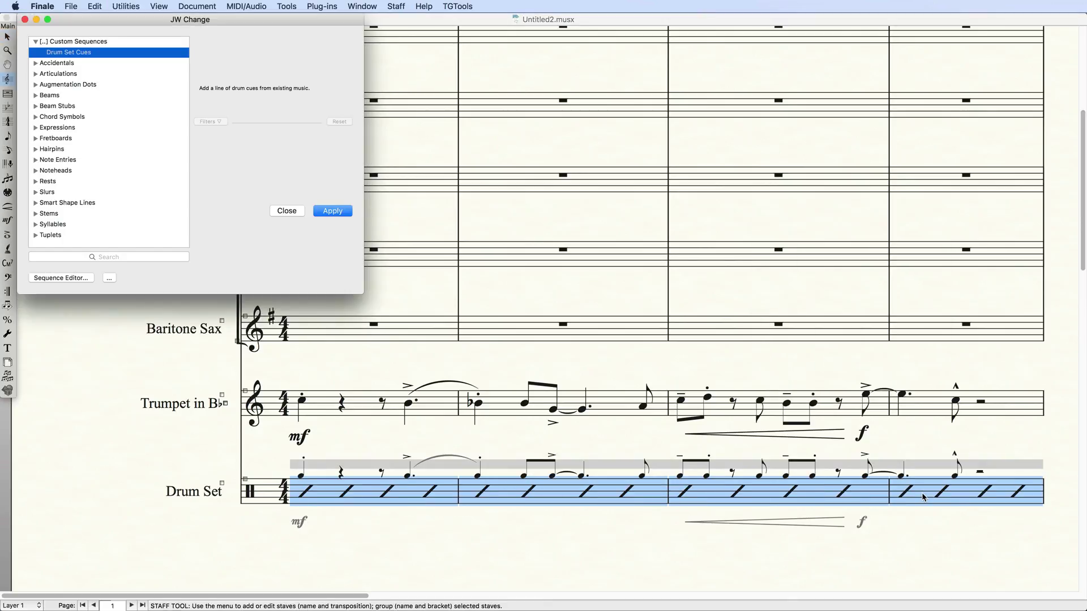